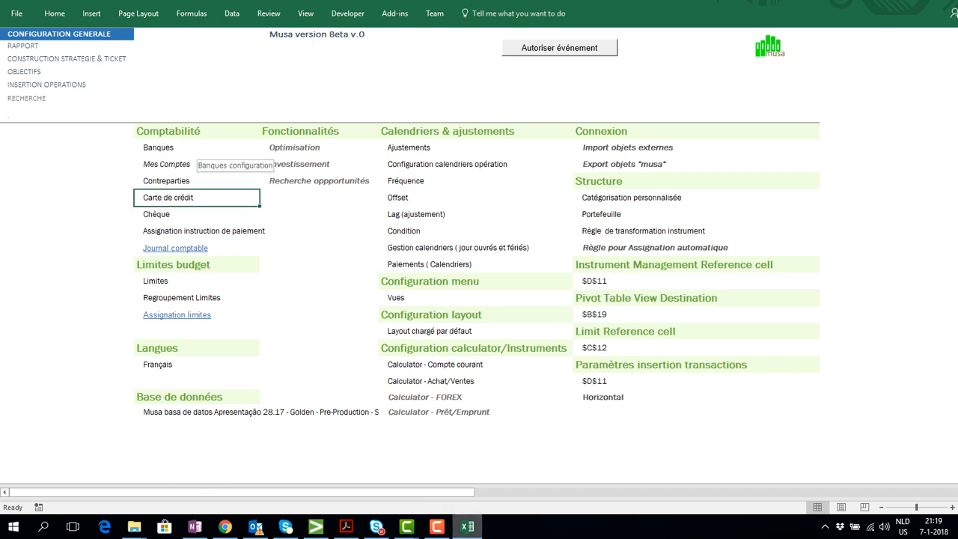
# Step: Review the list of configured banks, highlighting the Axabanque entry, and close the list
pyautogui.click(190, 147)
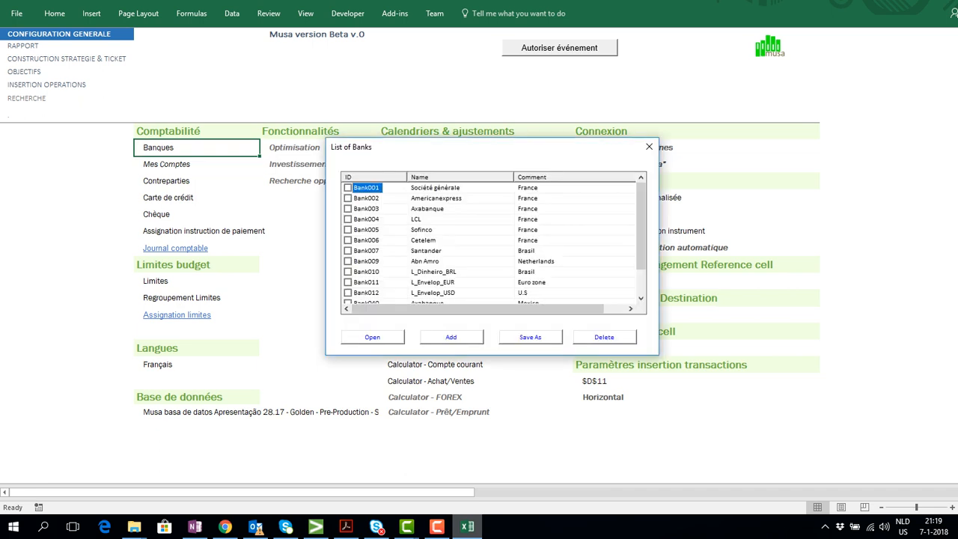
pyautogui.click(366, 209)
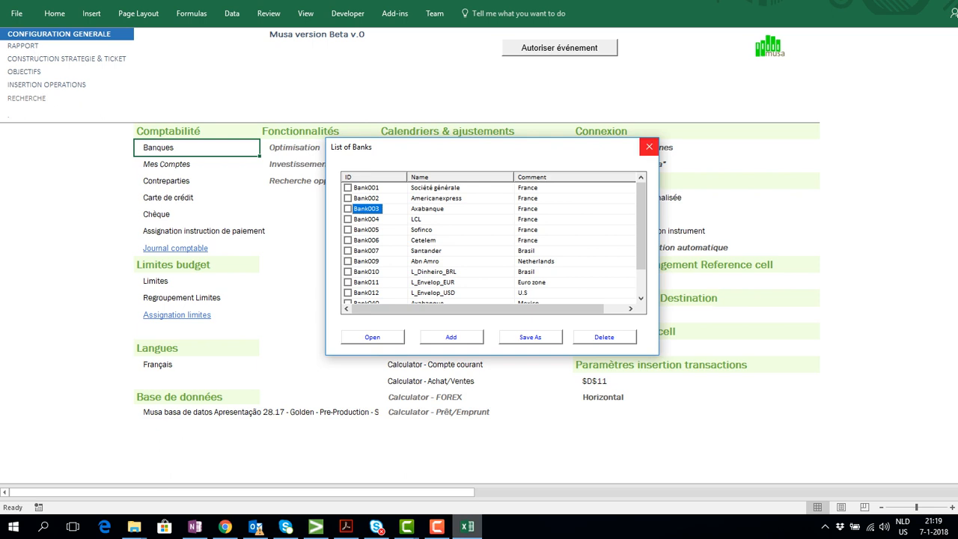
pyautogui.click(648, 147)
# Step: Inspect the details of the LCL (CC) account from the accounts list, and close both without changes
pyautogui.click(167, 164)
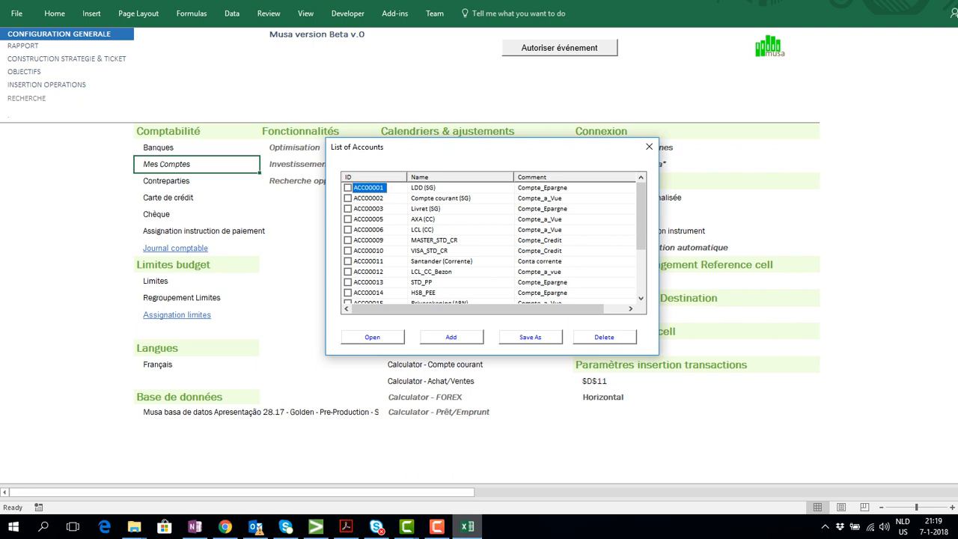
pyautogui.doubleClick(368, 230)
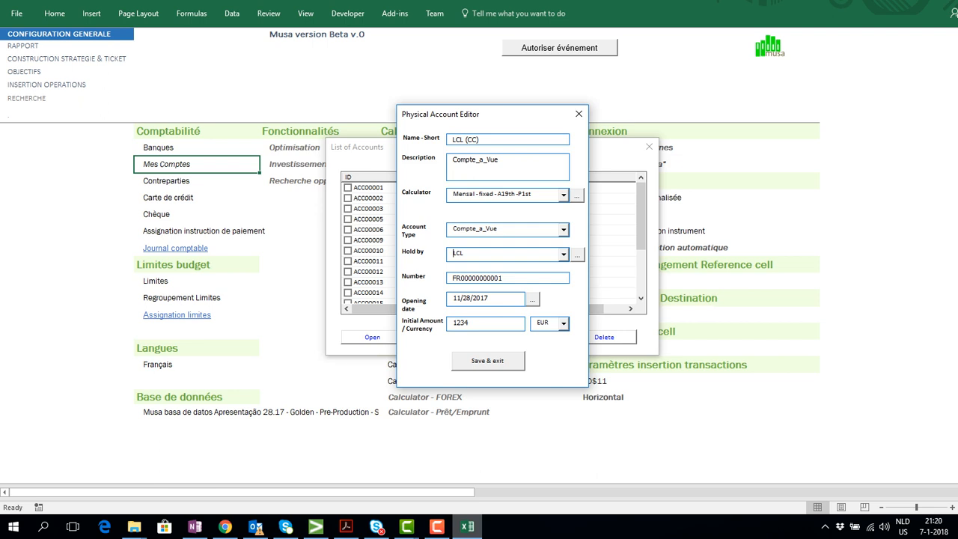
pyautogui.click(579, 114)
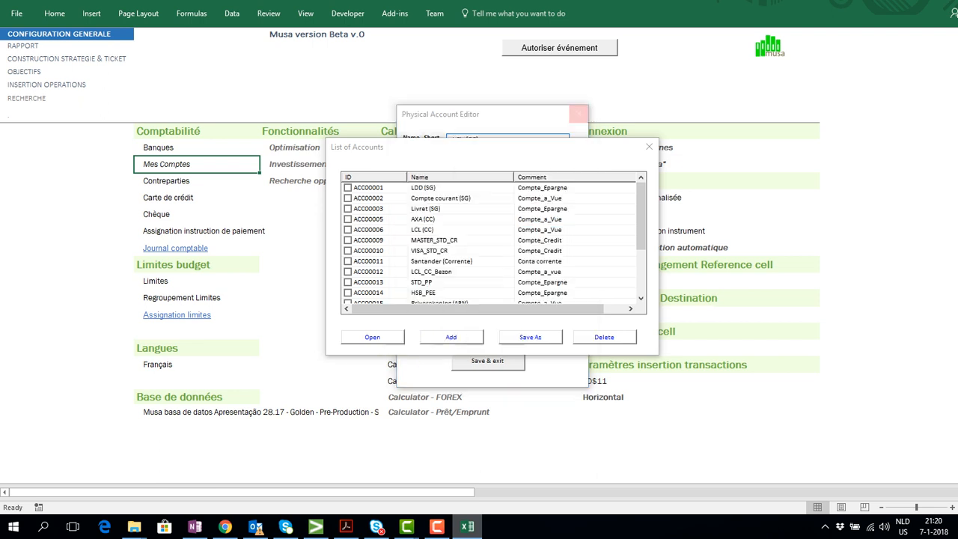
pyautogui.click(649, 147)
# Step: Look through the counterparties list and inspect the details of the Contrepartie 1 record
pyautogui.click(166, 181)
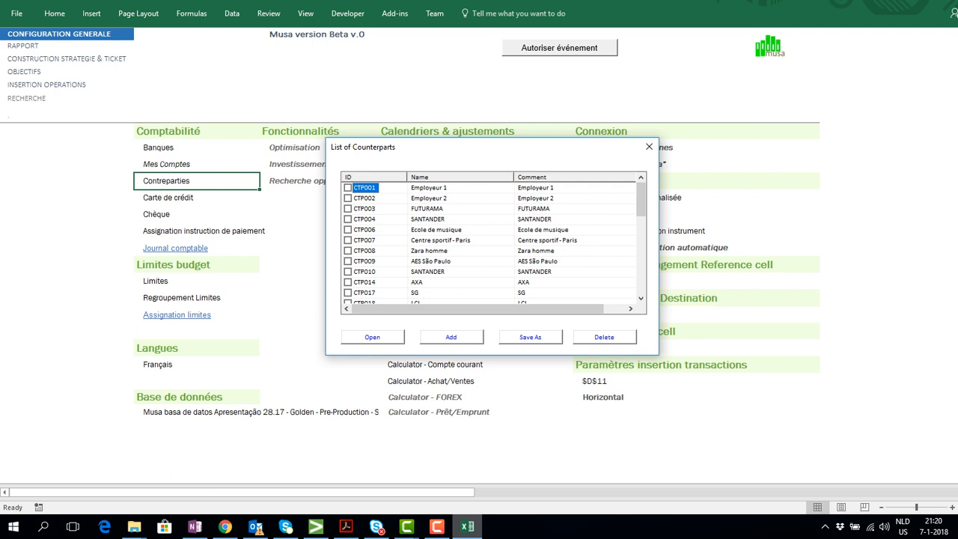
pyautogui.scroll(-1, 494, 244)
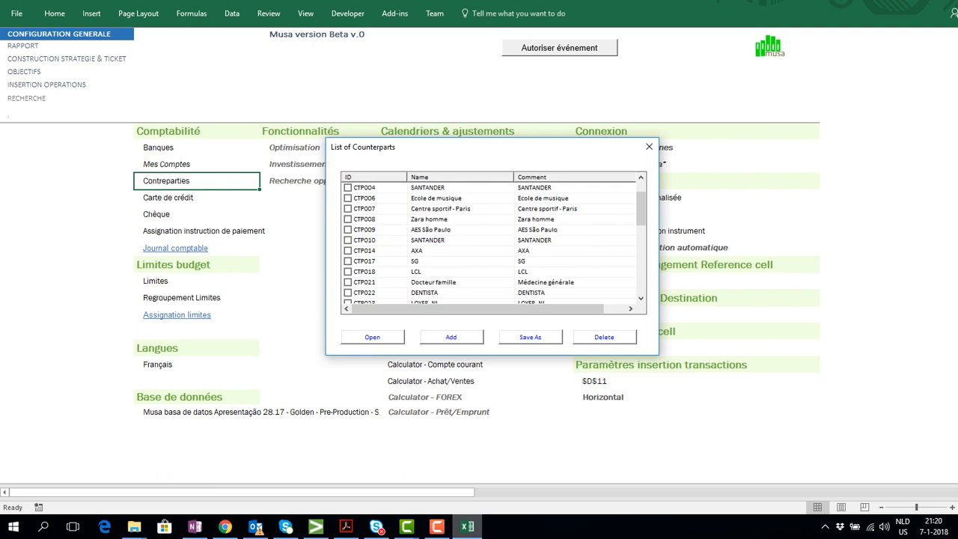
pyautogui.scroll(-5, 494, 244)
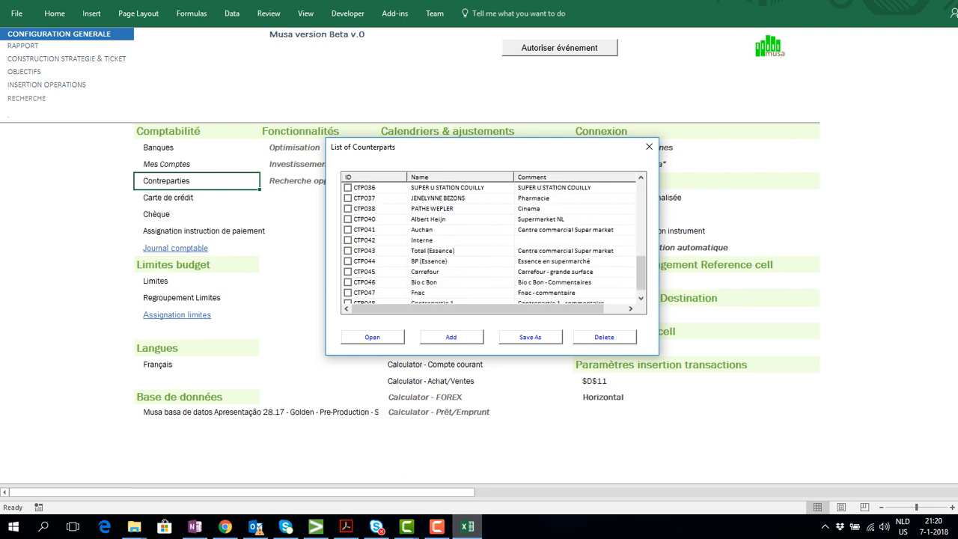
pyautogui.scroll(-1, 494, 244)
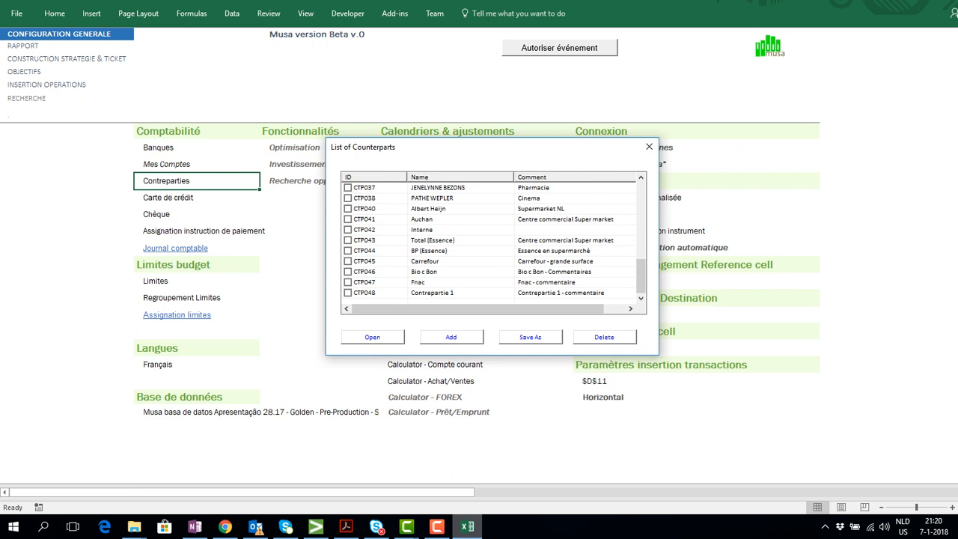
pyautogui.doubleClick(364, 292)
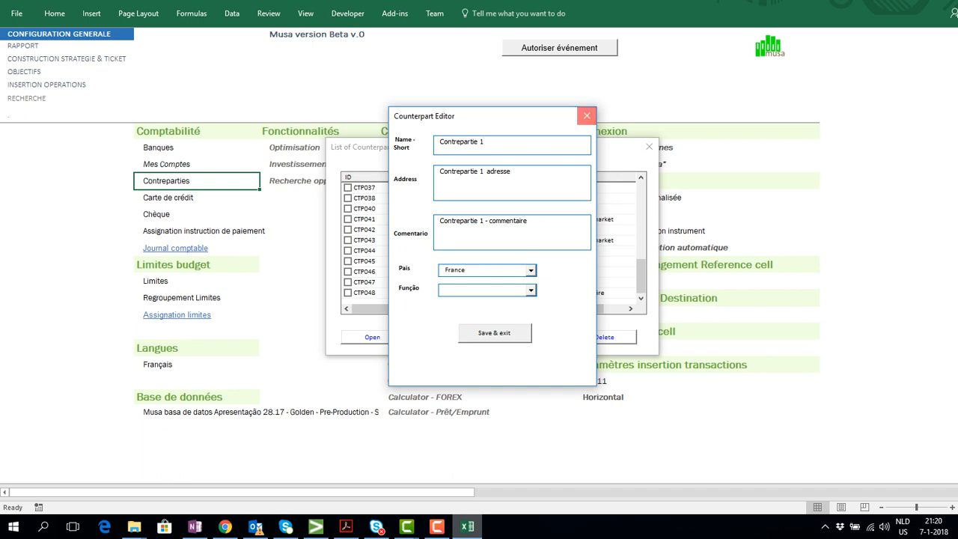
pyautogui.click(587, 115)
# Step: Save a copy of Contrepartie 1 as a new counterparty named "Intermarché - plus", switching the keyboard layout to INTL for the accent
pyautogui.click(364, 293)
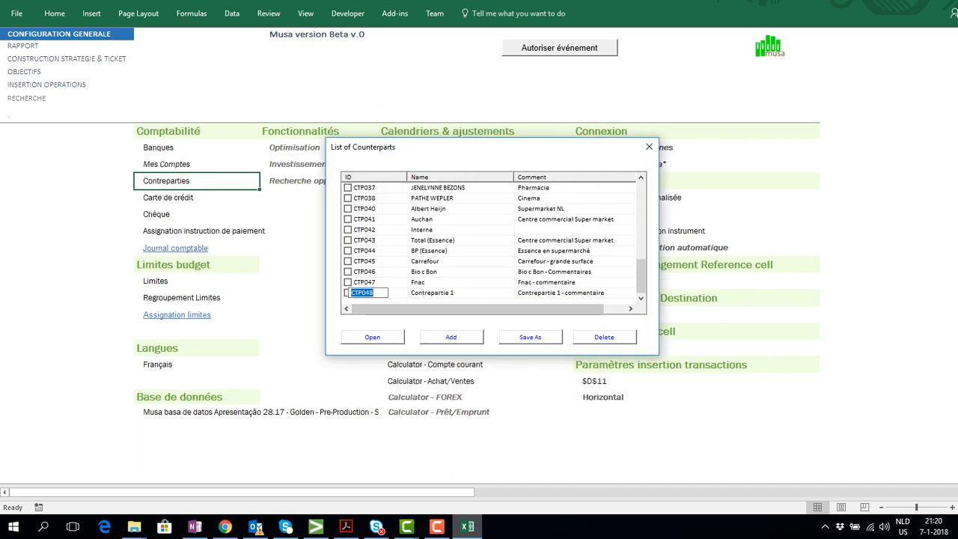
pyautogui.click(531, 337)
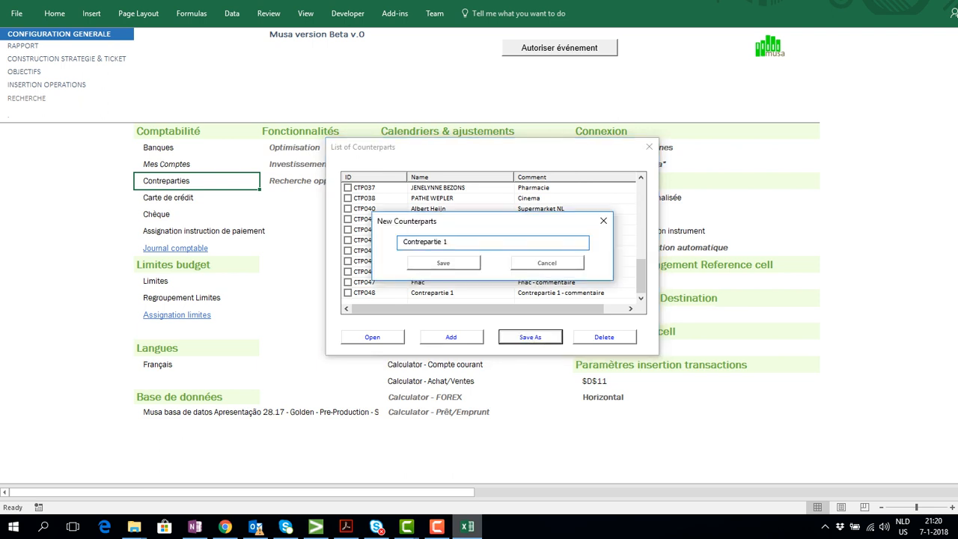
pyautogui.hotkey('ctrl', 'a')
pyautogui.press('BackSpace')
pyautogui.write("Intermarch'e")
pyautogui.press('BackSpace')
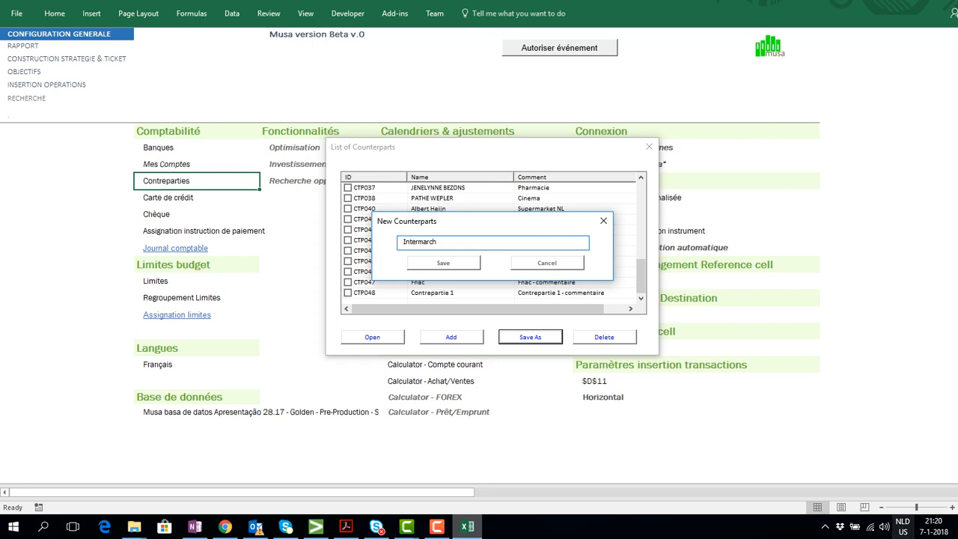
pyautogui.click(903, 526)
pyautogui.click(888, 382)
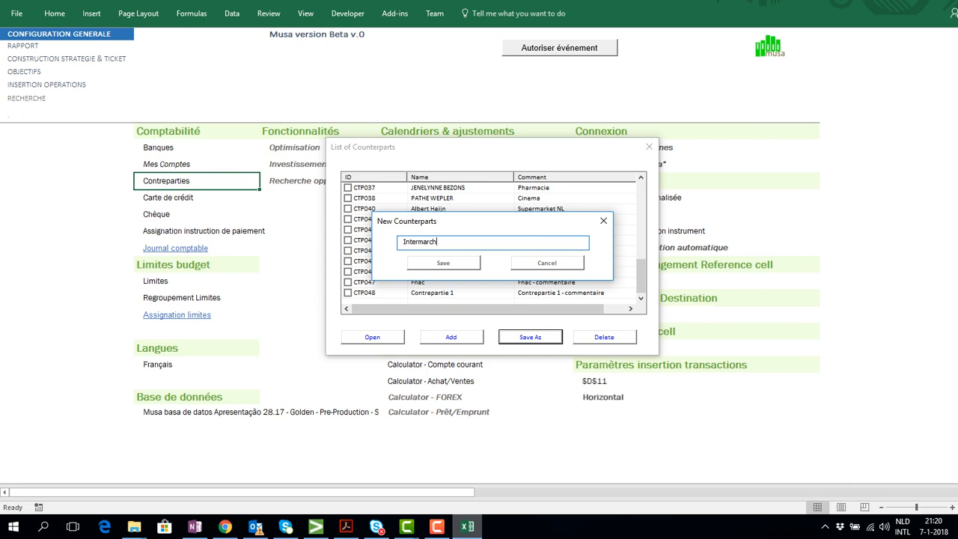
pyautogui.write('é - plus')
pyautogui.press('Return')
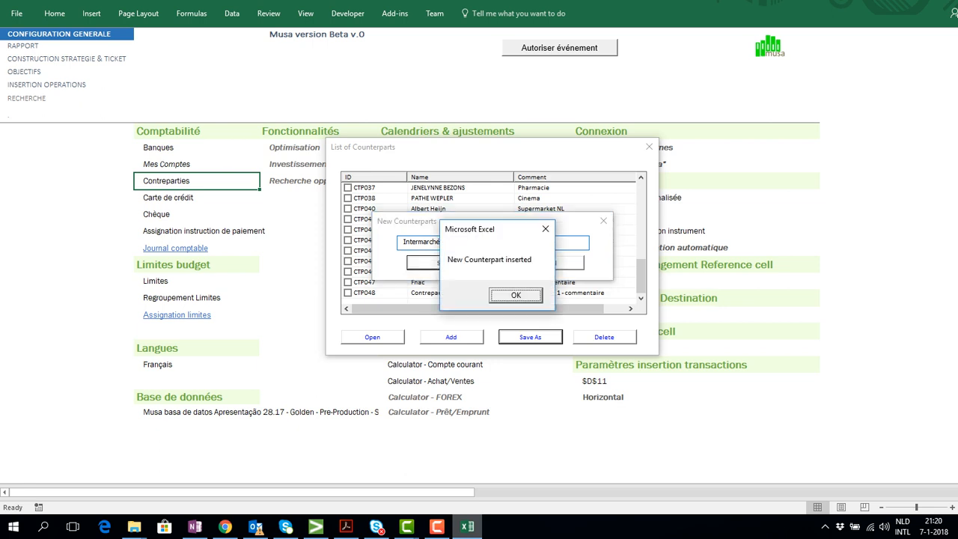
pyautogui.press('Return')
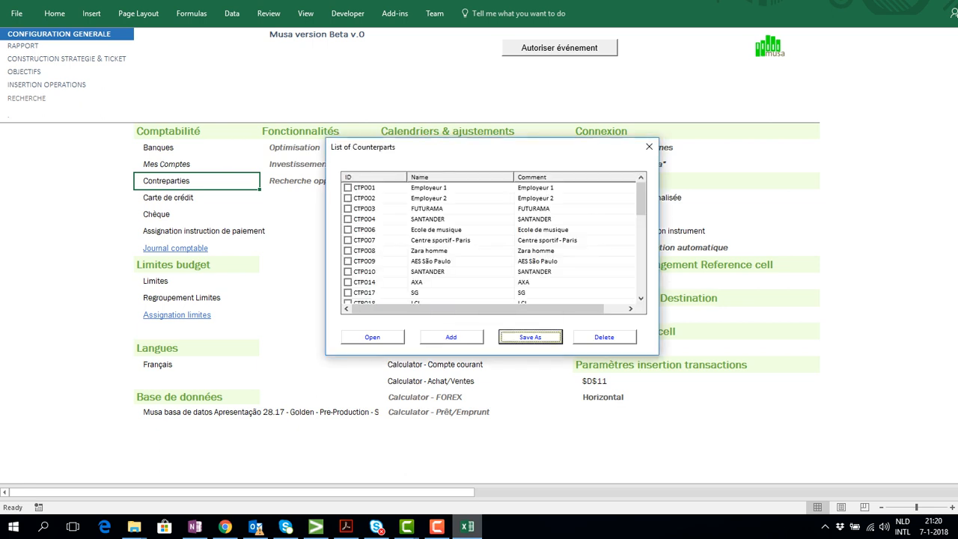
# Step: Replace "Contrepartie 1" with Intermarché in the comment of the Intermarché - plus counterparty, save it and close the list
pyautogui.moveTo(641, 199); pyautogui.dragTo(640, 278)
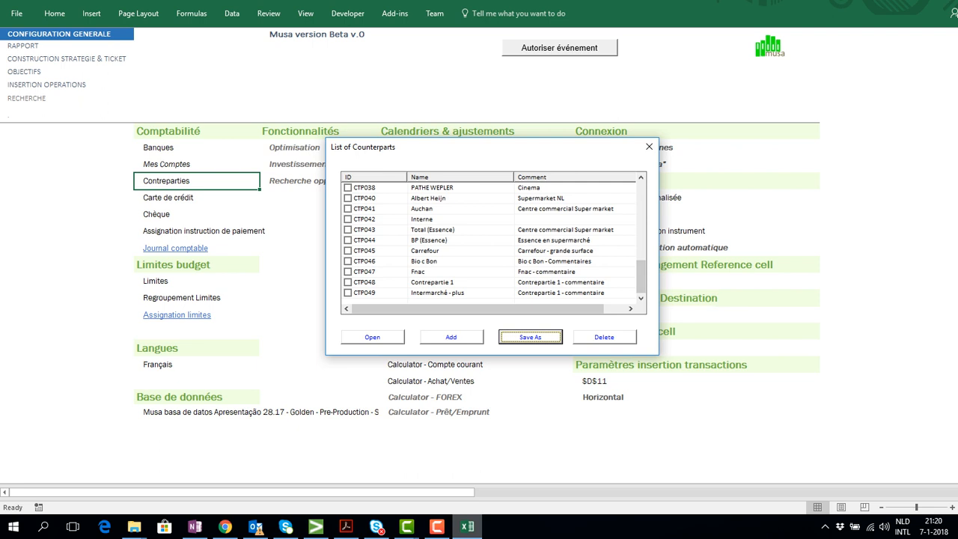
pyautogui.doubleClick(365, 293)
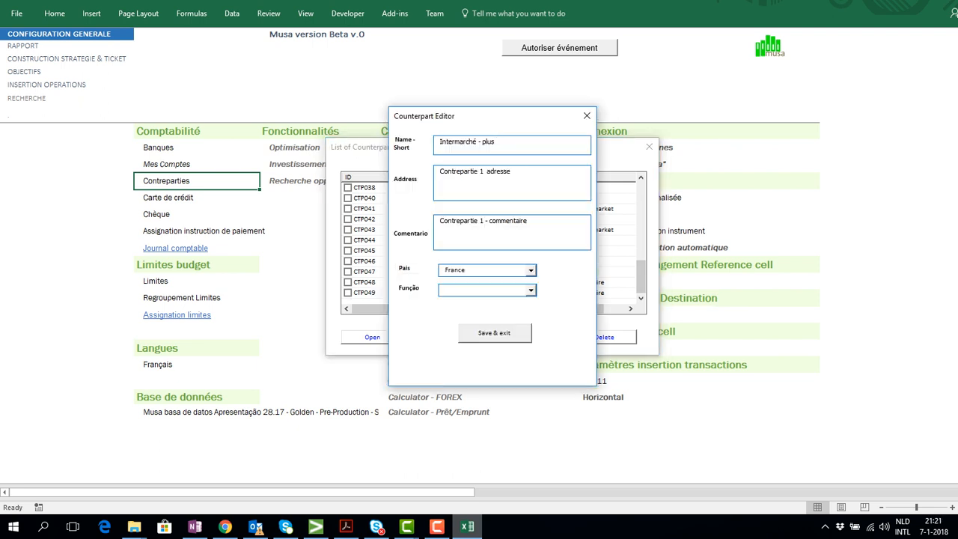
pyautogui.moveTo(440, 221); pyautogui.dragTo(485, 221)
pyautogui.press('BackSpace')
pyautogui.press('BackSpace')
pyautogui.write('- Inb')
pyautogui.write('ermarché')
pyautogui.press('Return')
pyautogui.press('Return')
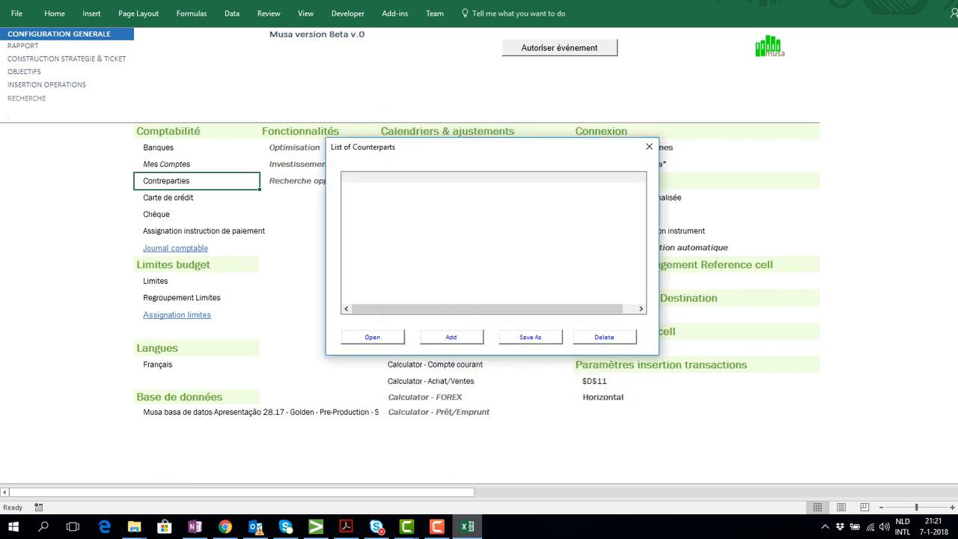
pyautogui.click(648, 147)
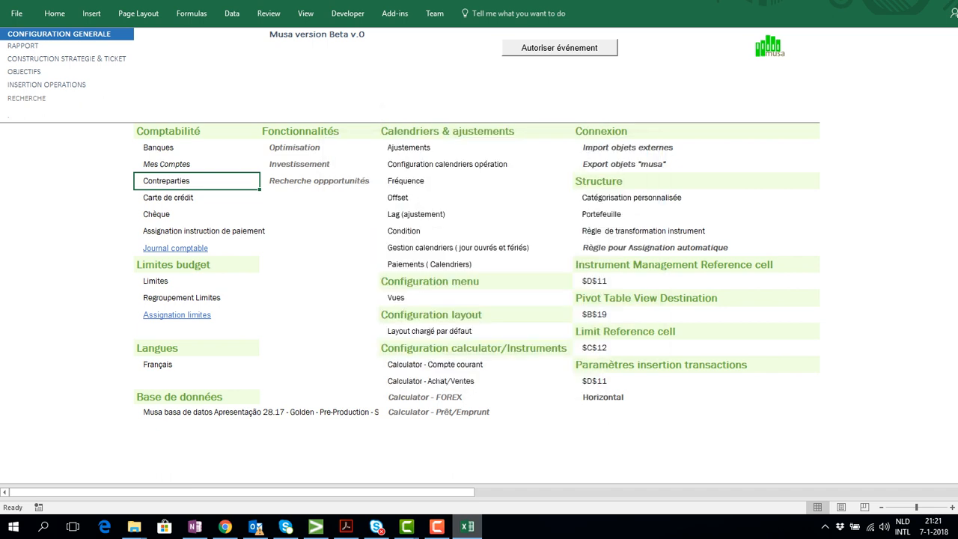
# Step: Save a copy of the Enfants portfolio as a new portfolio named "Enfants 2"
pyautogui.click(641, 215)
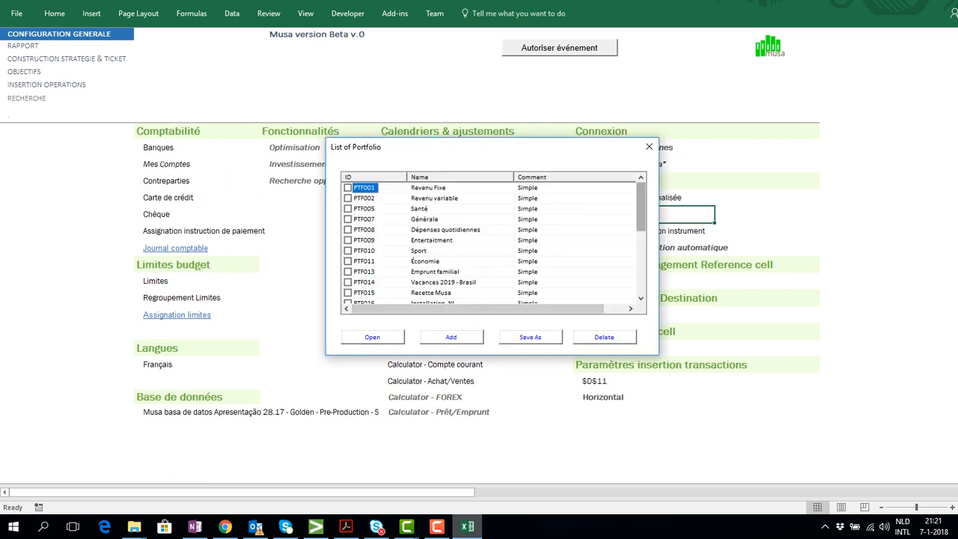
pyautogui.moveTo(641, 208); pyautogui.dragTo(641, 270)
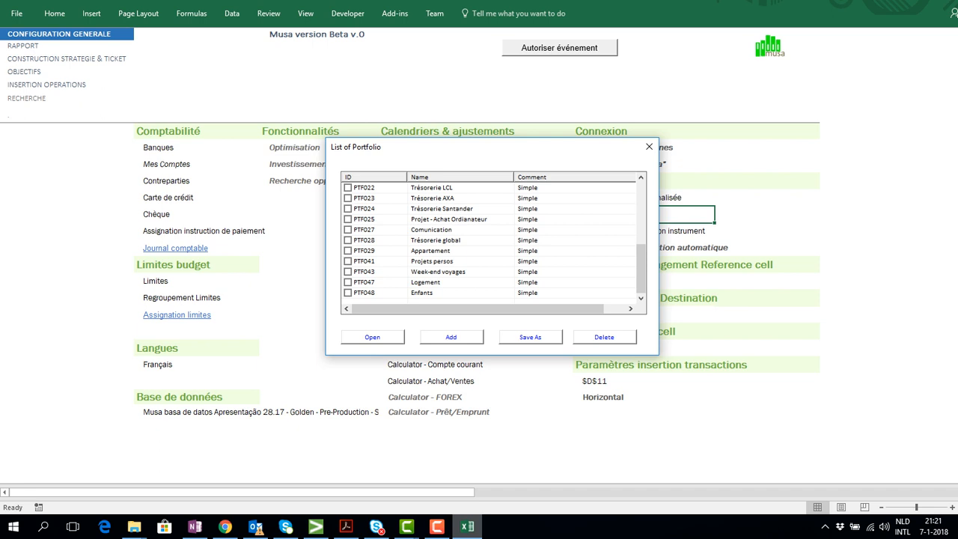
pyautogui.click(365, 293)
pyautogui.click(530, 336)
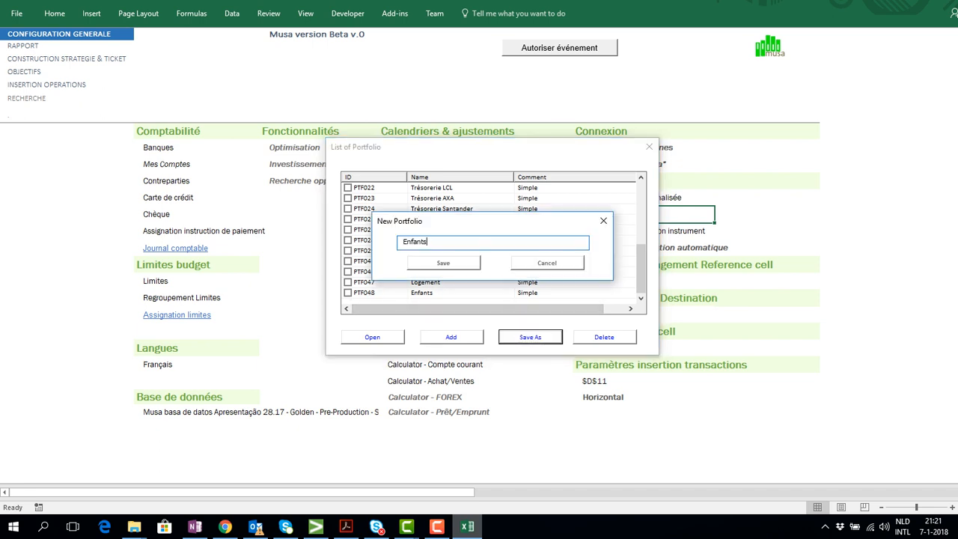
pyautogui.write('2')
pyautogui.press('Return')
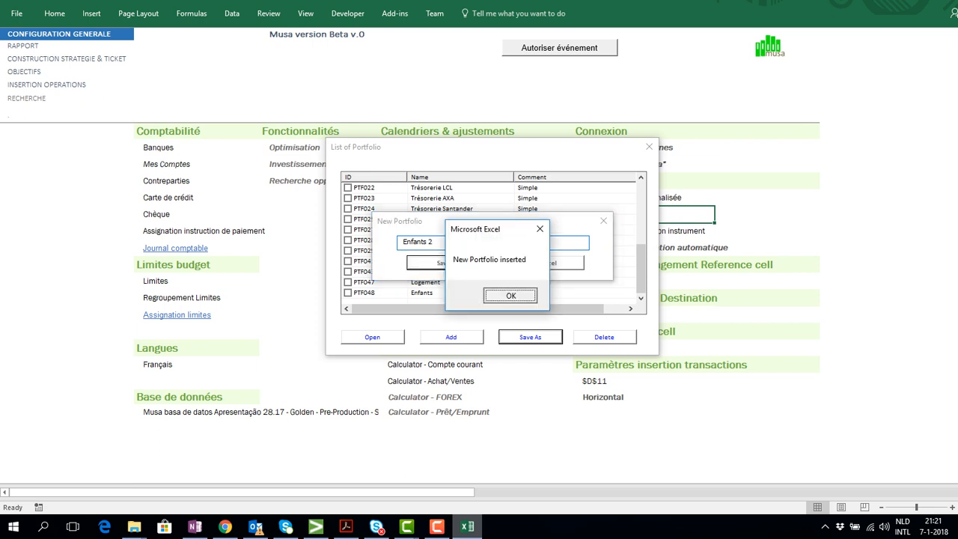
pyautogui.press('Return')
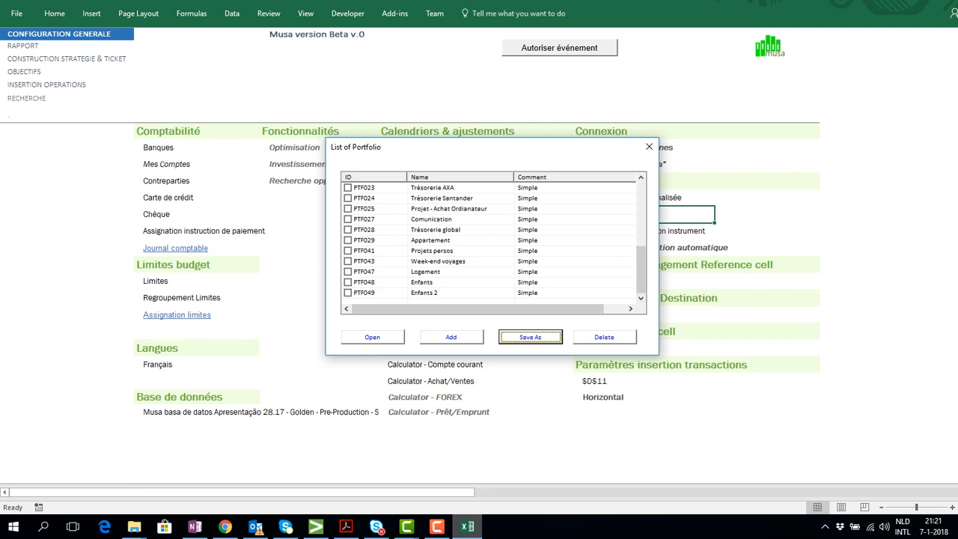
# Step: Delete the Enfants 2 portfolio and close the portfolio list
pyautogui.click(348, 292)
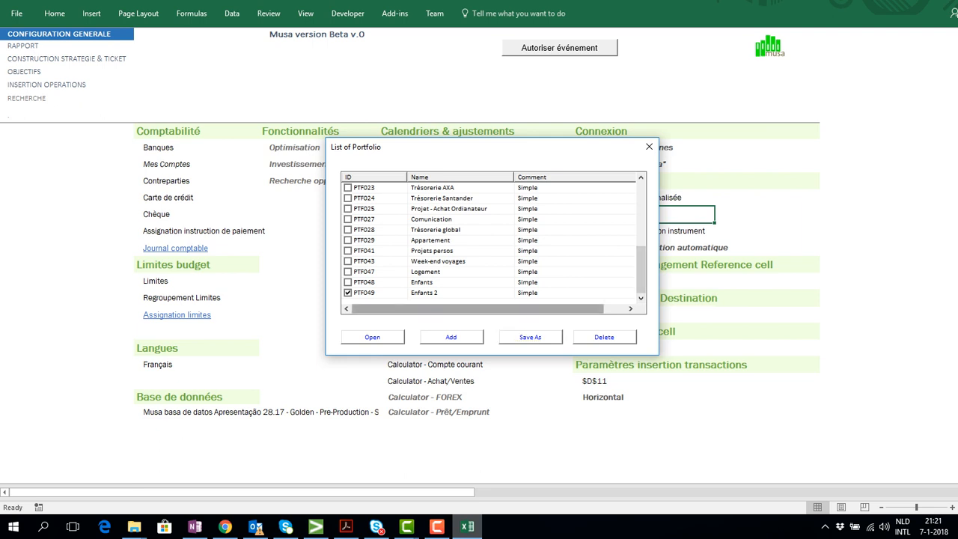
pyautogui.click(604, 337)
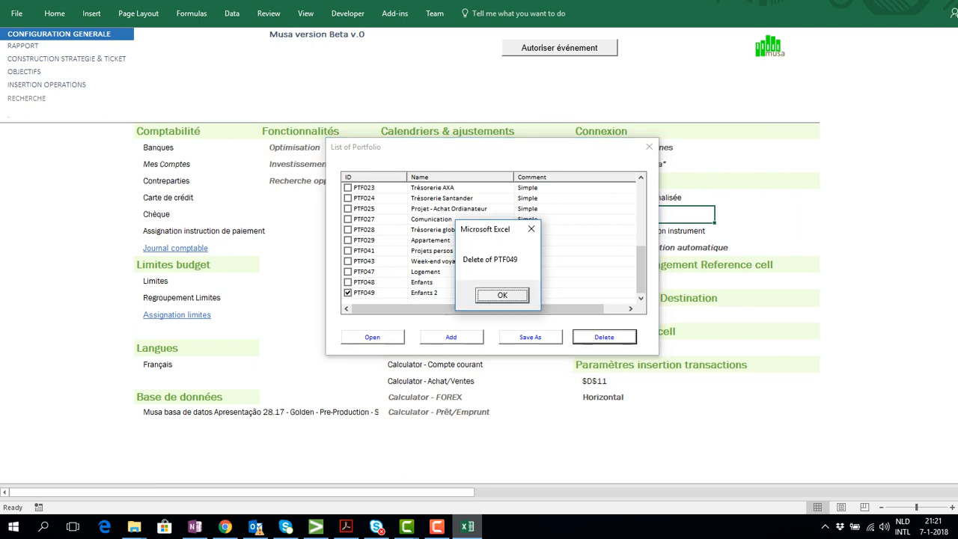
pyautogui.press('Return')
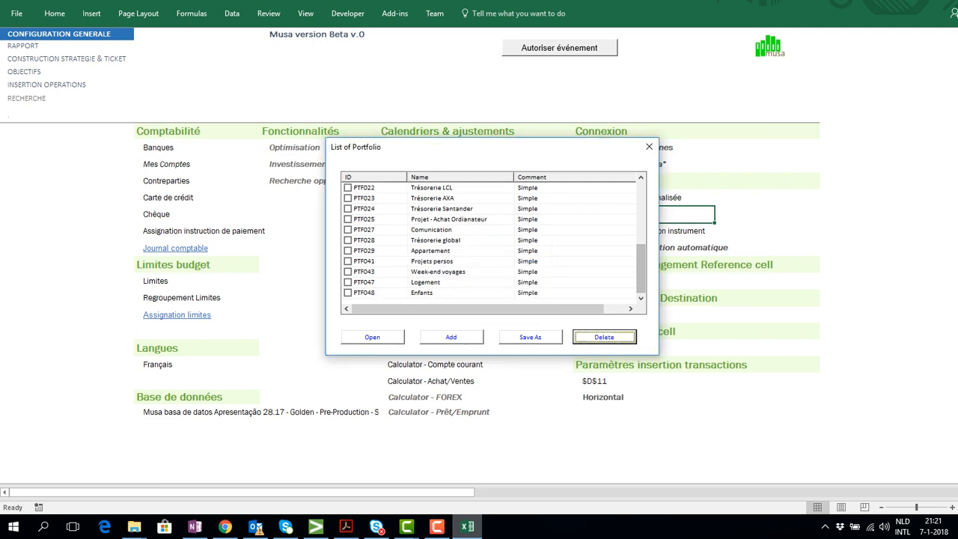
pyautogui.click(649, 147)
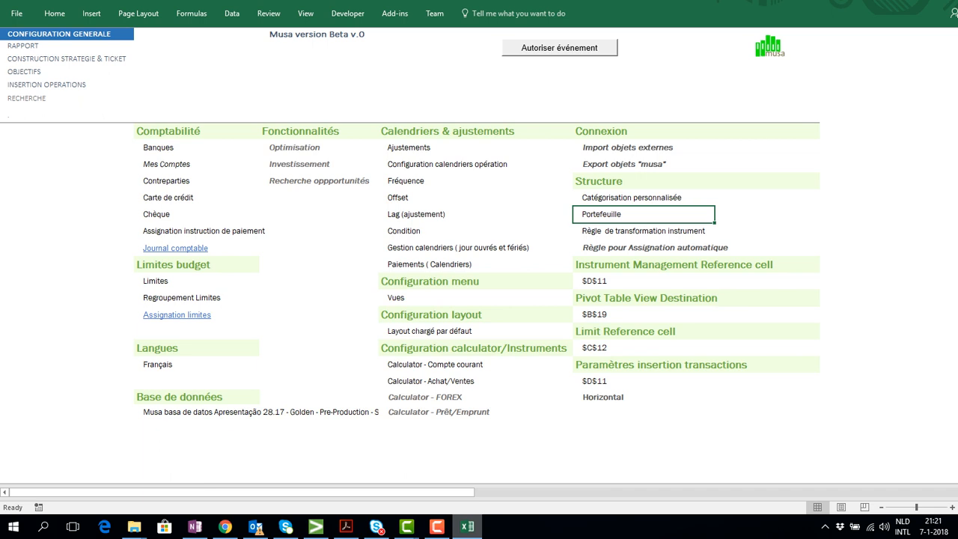
# Step: Go to the RAPPORT section and display the Vue Demo - 1 report view
pyautogui.click(23, 45)
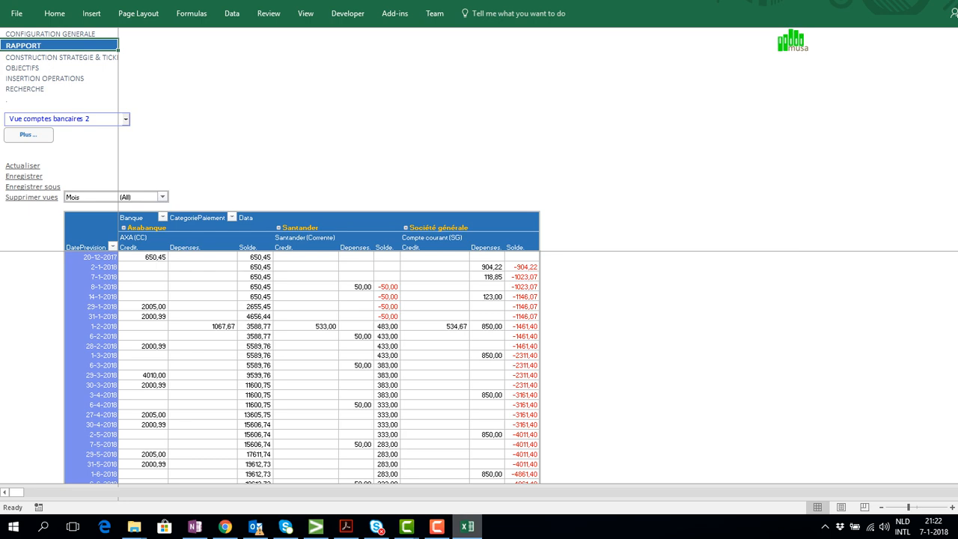
pyautogui.click(125, 119)
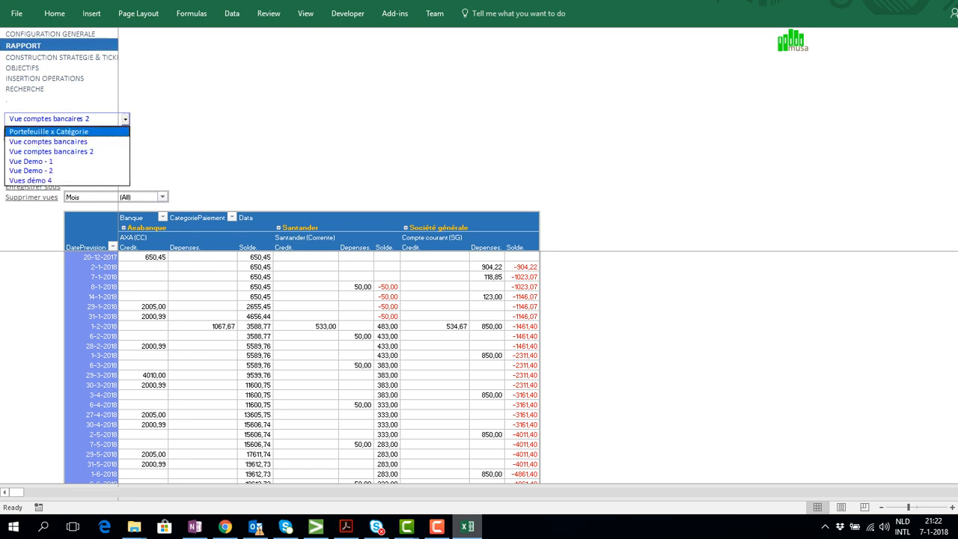
pyautogui.click(30, 161)
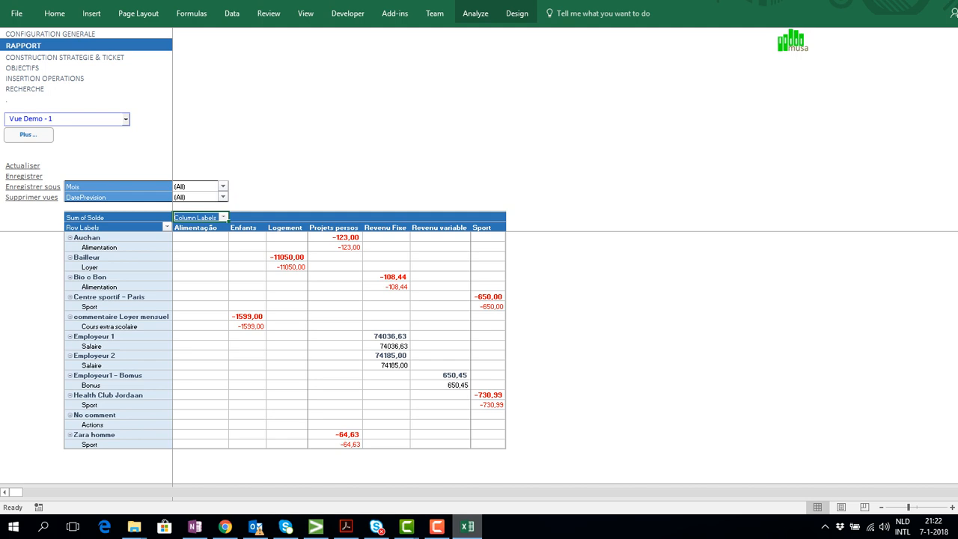
# Step: Display the Portefeuille x Catégorie report view and select its Alimentação row label
pyautogui.click(125, 118)
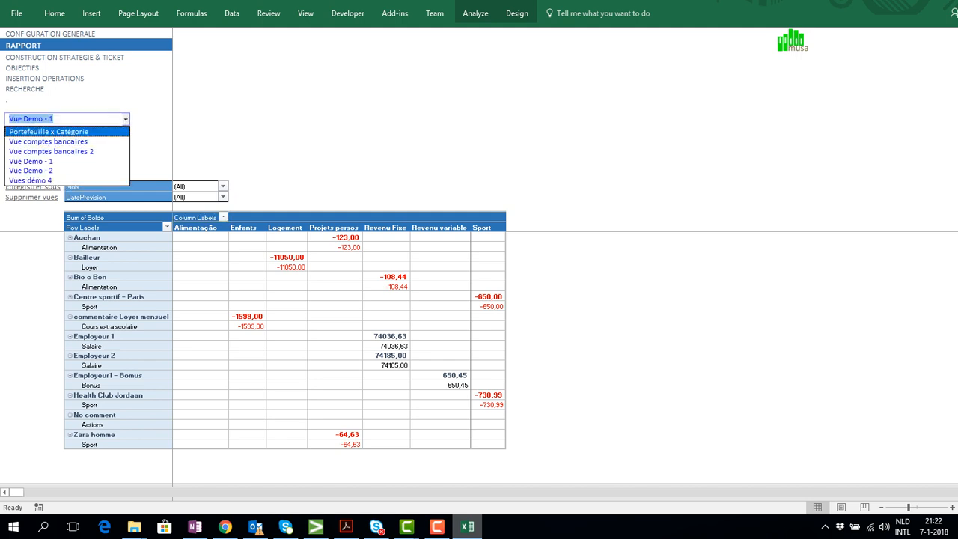
pyautogui.press('Return')
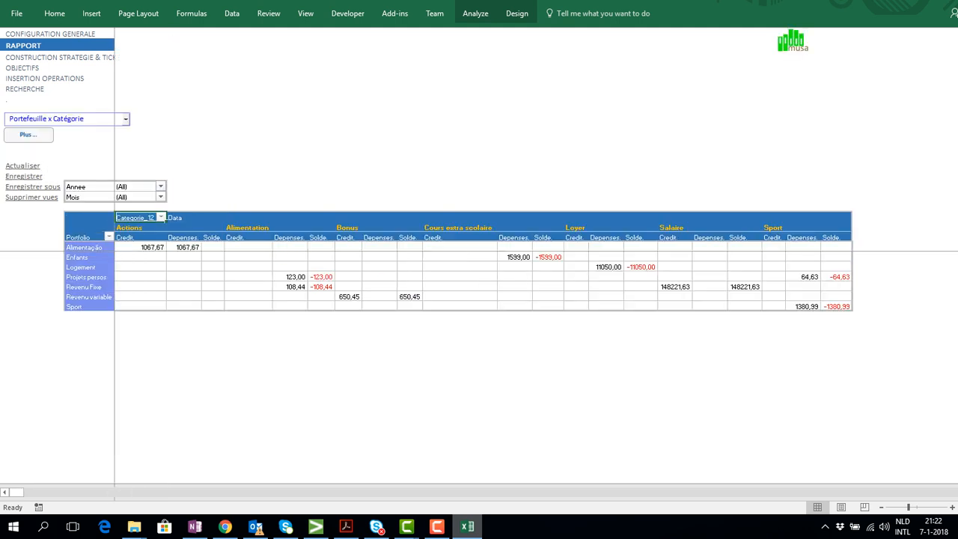
pyautogui.click(89, 247)
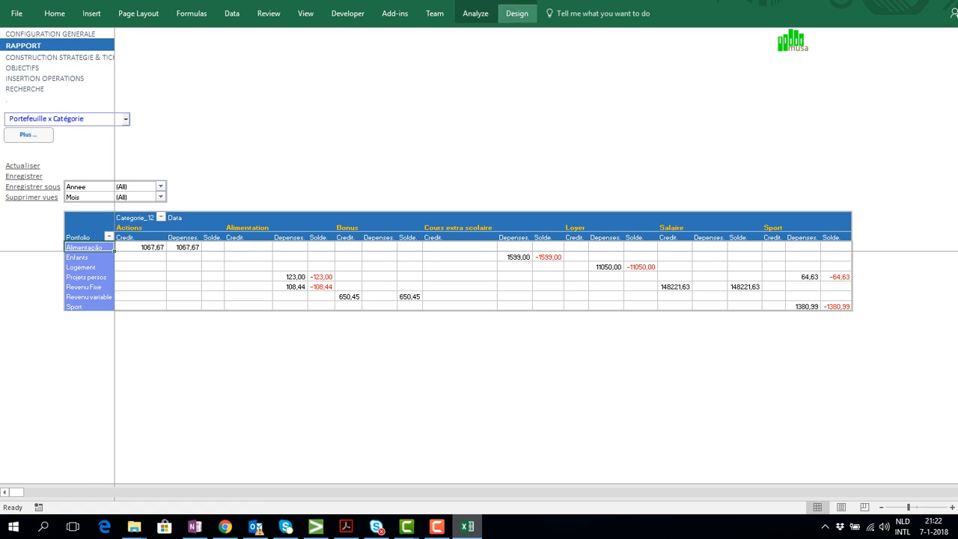
# Step: Apply the custom PivotTable style with dark blue headers and a black column-label row to the Portefeuille x Catégorie report
pyautogui.click(516, 13)
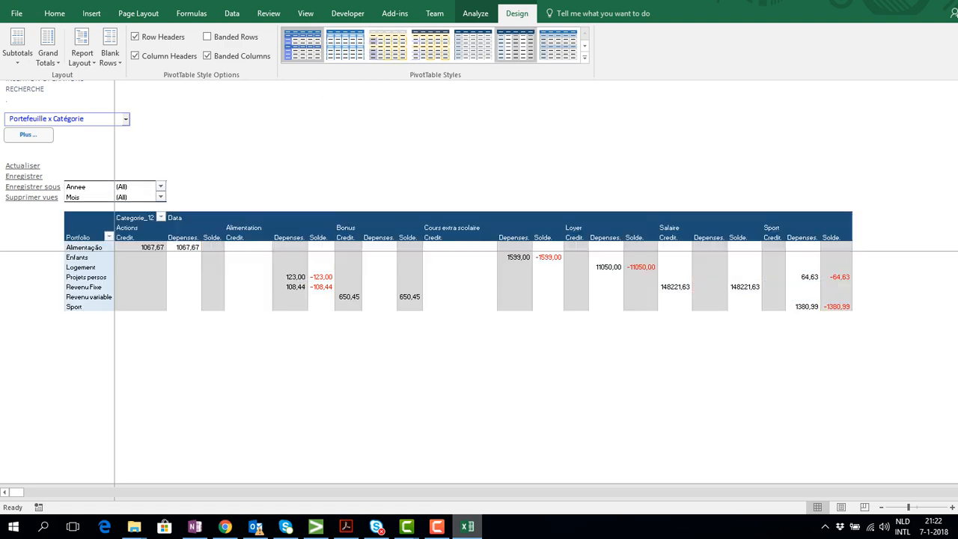
pyautogui.click(584, 57)
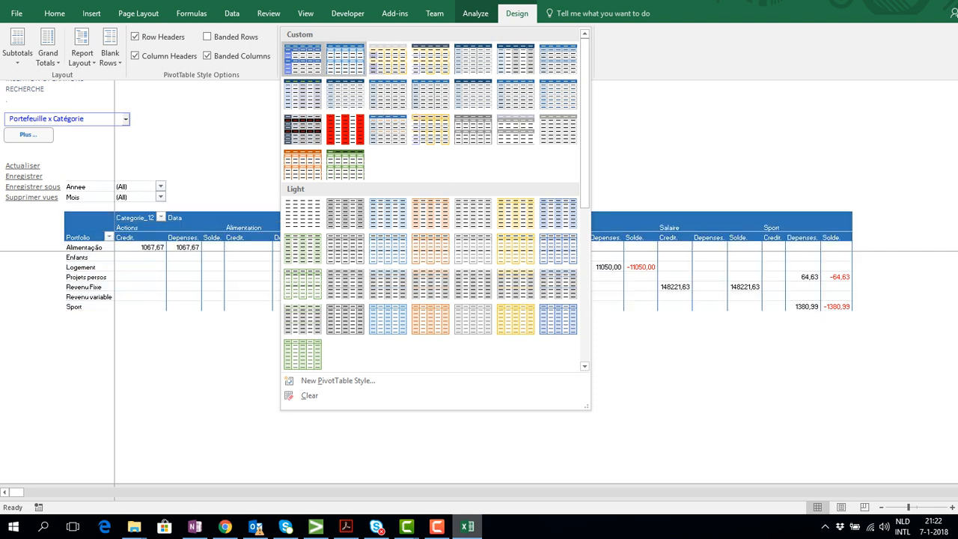
pyautogui.click(345, 95)
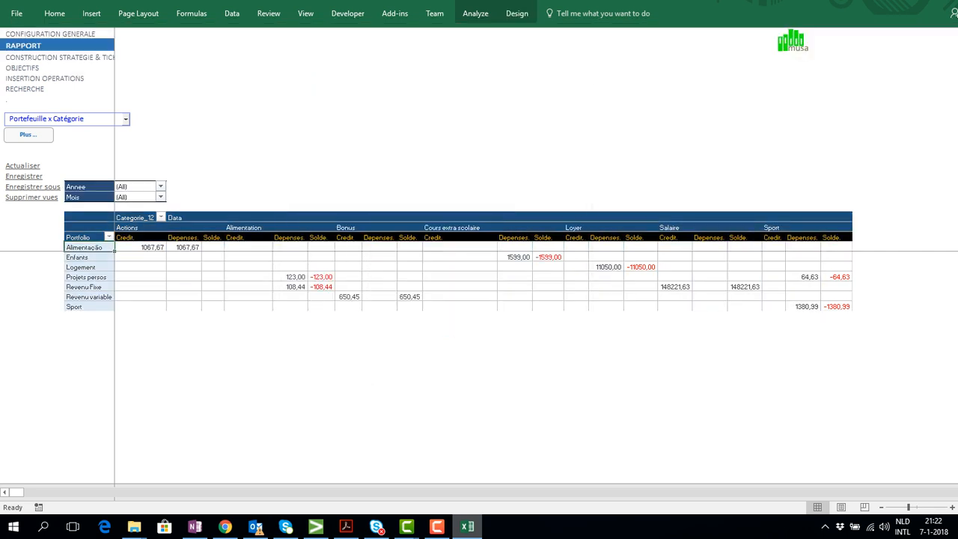
# Step: Save the restyled report as a new view named "Demo video 06" and check the list of saved views
pyautogui.click(32, 186)
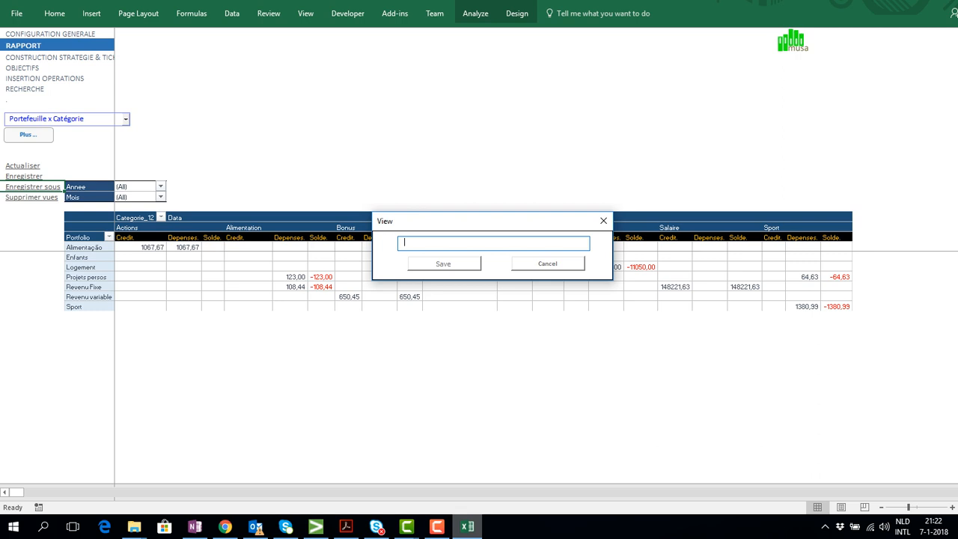
pyautogui.write('Demo video 06')
pyautogui.press('Return')
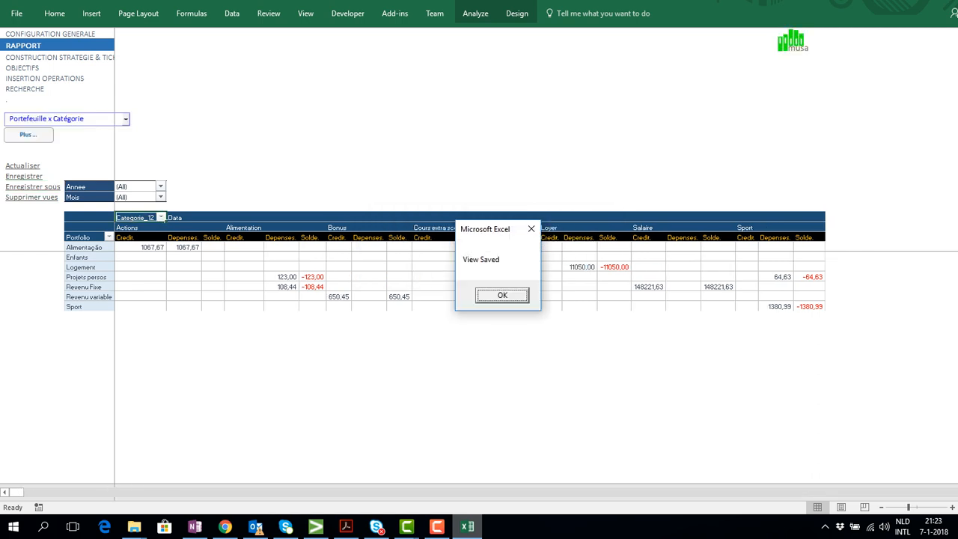
pyautogui.press('Return')
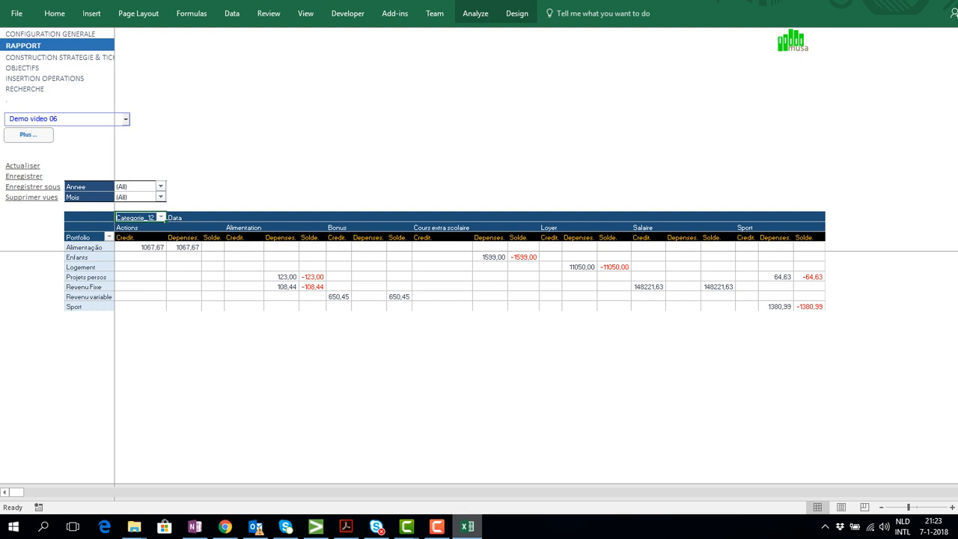
pyautogui.click(126, 119)
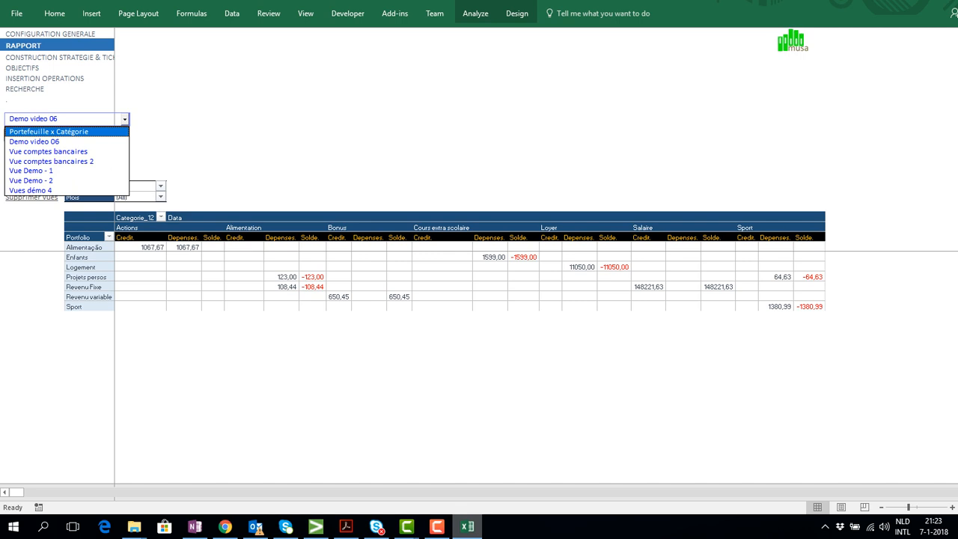
pyautogui.click(149, 128)
# Step: Go to the CONSTRUCTION STRATEGIE & TICKET section and load the Achat Carte Visa (SG)#1 template
pyautogui.click(60, 58)
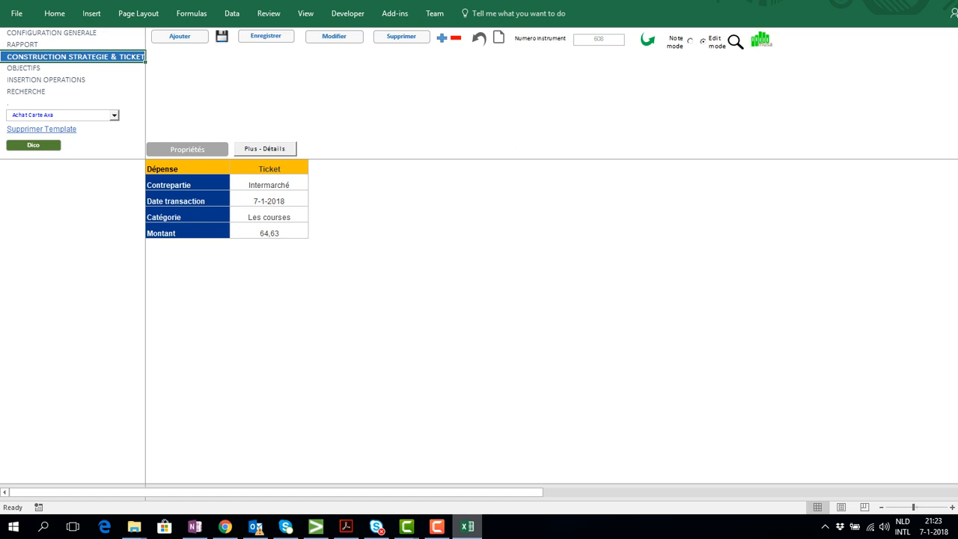
pyautogui.click(114, 116)
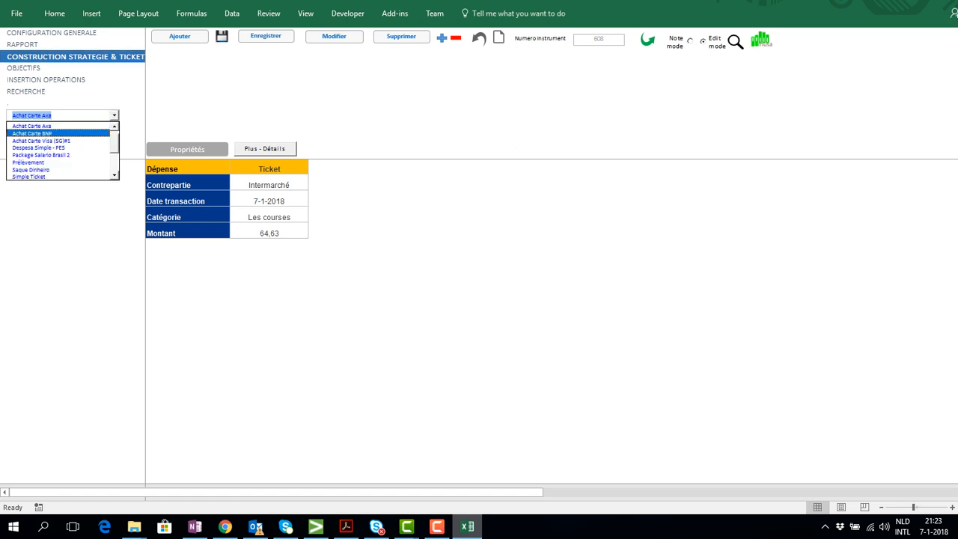
pyautogui.press('Up')
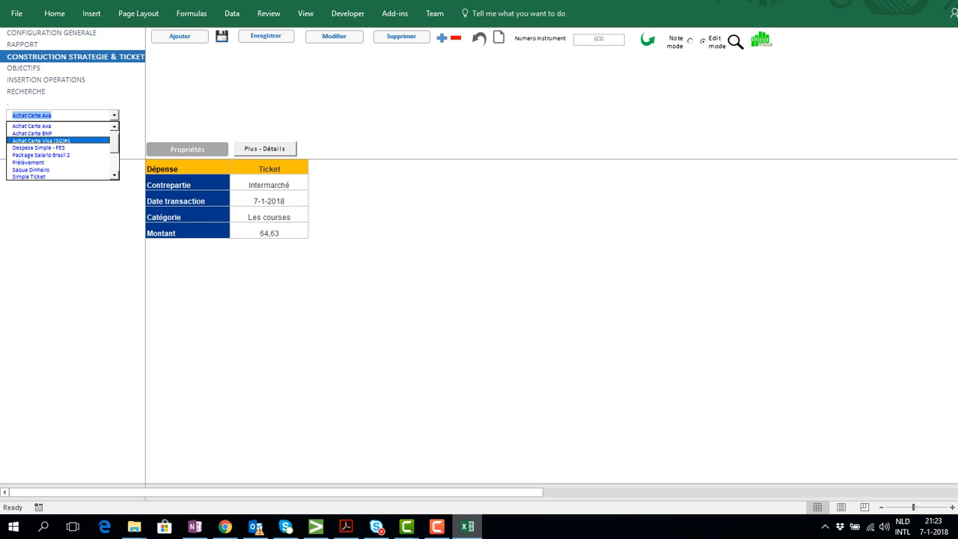
pyautogui.press('Return')
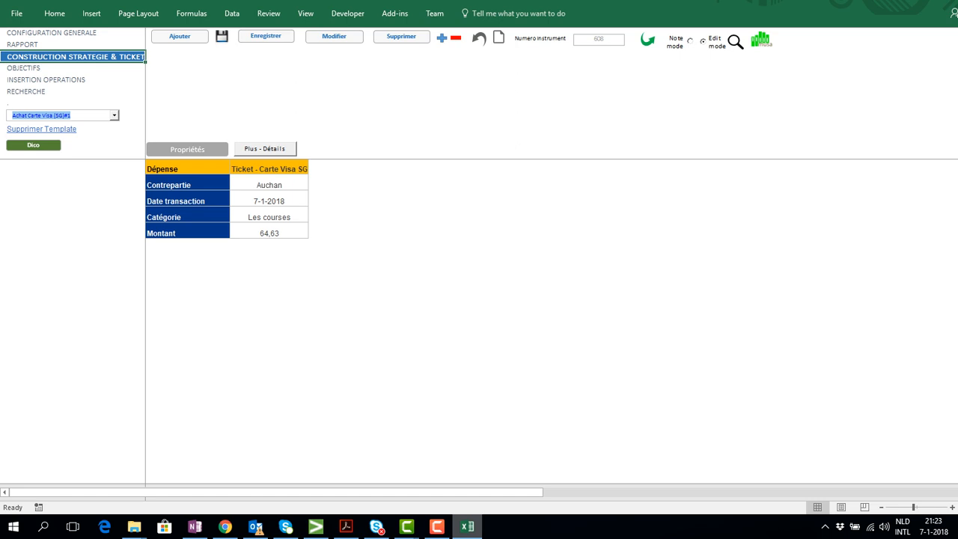
# Step: Show and hide the ticket's additional details, and view the budget in the OBJECTIFS section
pyautogui.click(264, 149)
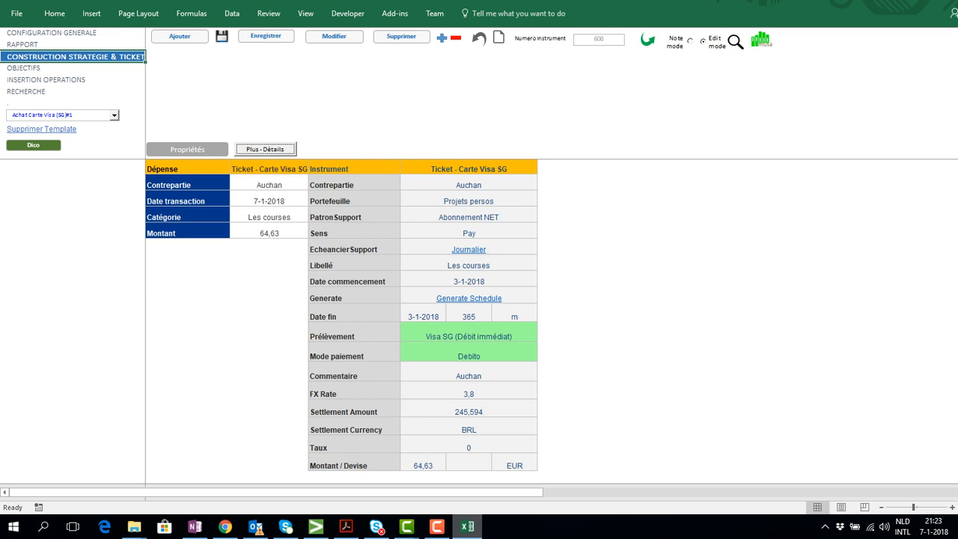
pyautogui.click(265, 149)
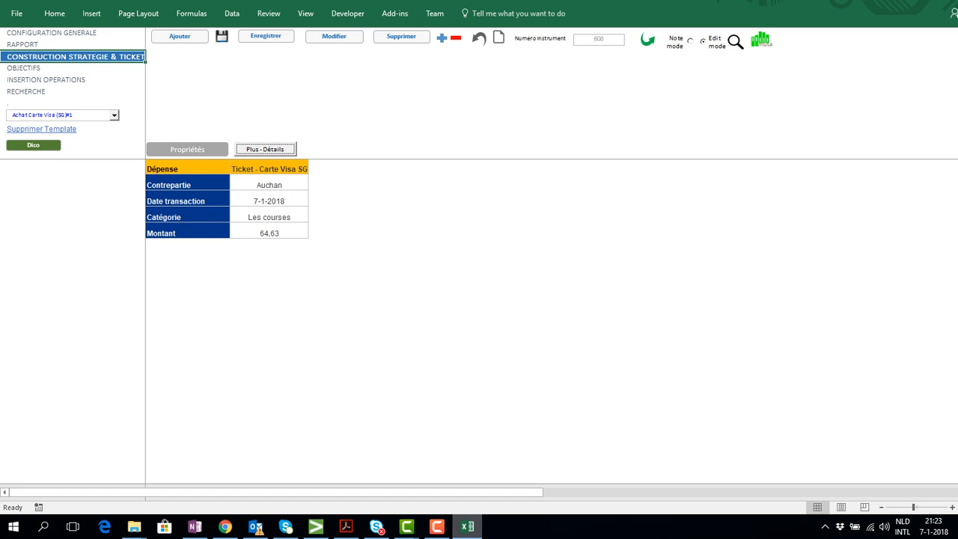
pyautogui.click(23, 68)
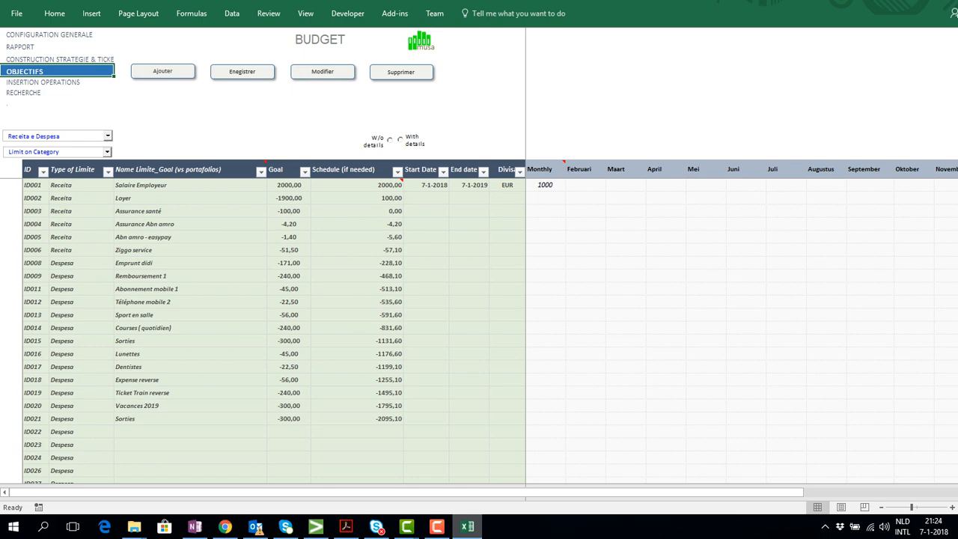
# Step: Go to the INSERTION OPERATIONS section and clear the displayed transaction
pyautogui.click(49, 82)
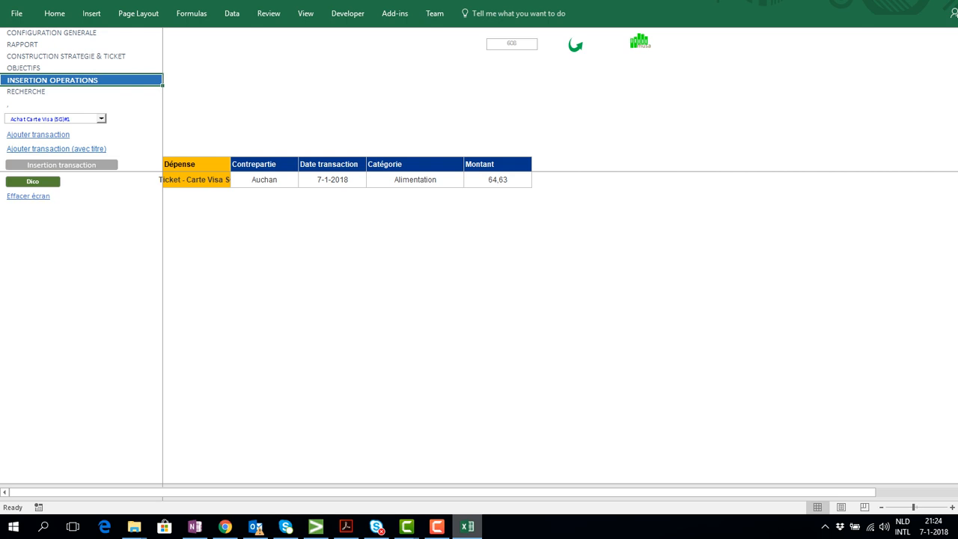
pyautogui.click(28, 196)
pyautogui.press('Return')
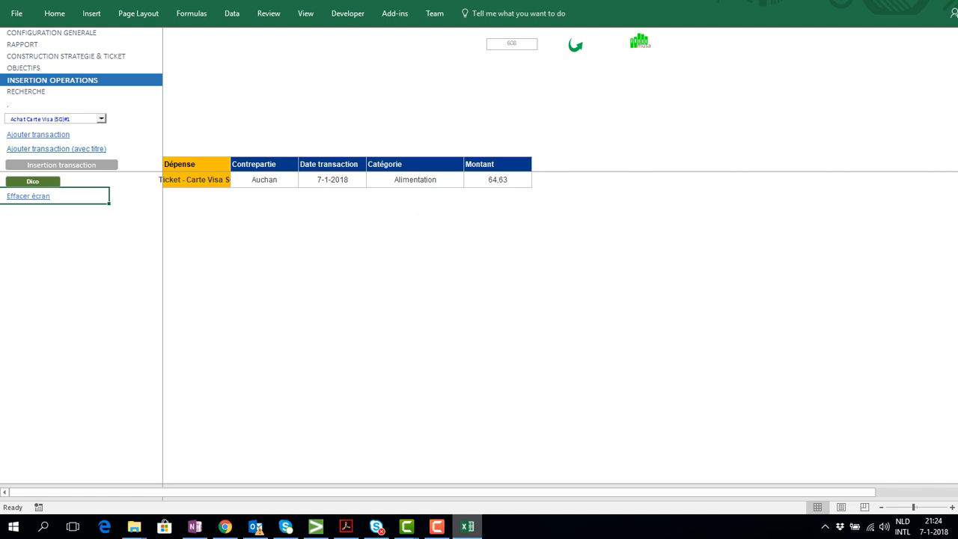
# Step: Choose the Virement template and add a transaction from it
pyautogui.click(101, 118)
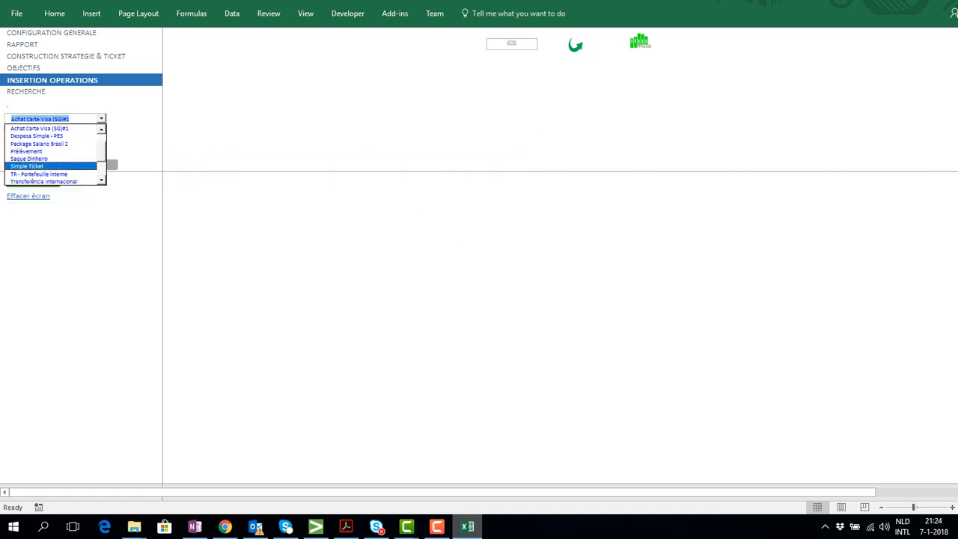
pyautogui.moveTo(101, 145); pyautogui.dragTo(101, 168)
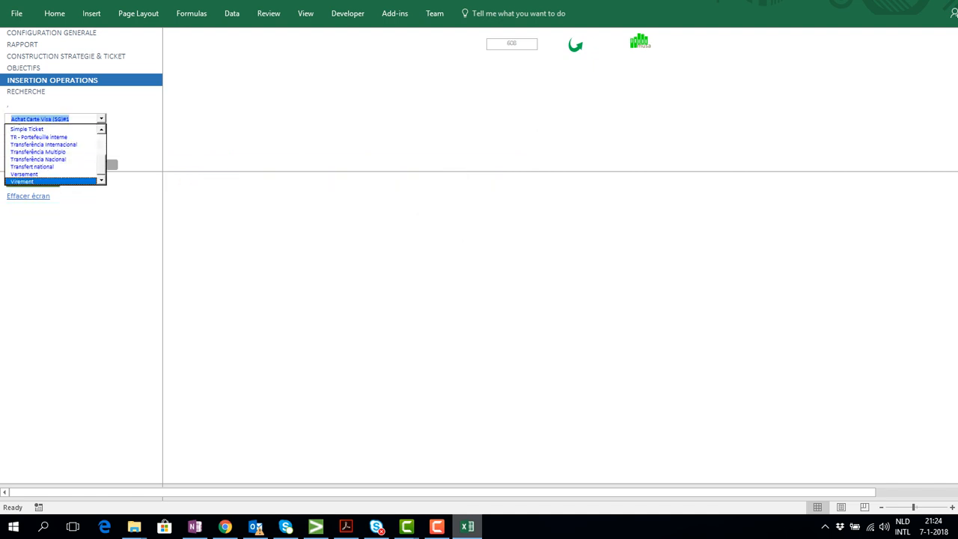
pyautogui.click(45, 182)
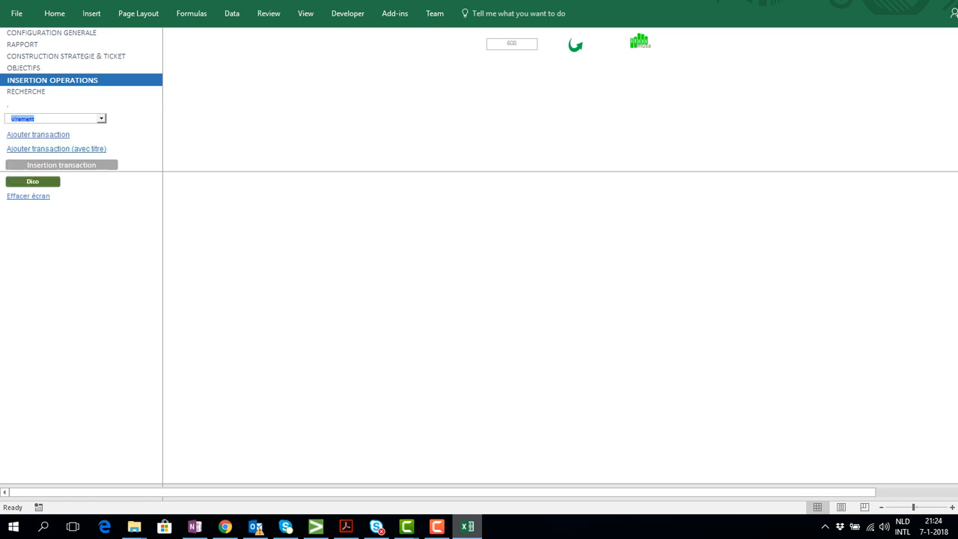
pyautogui.click(38, 135)
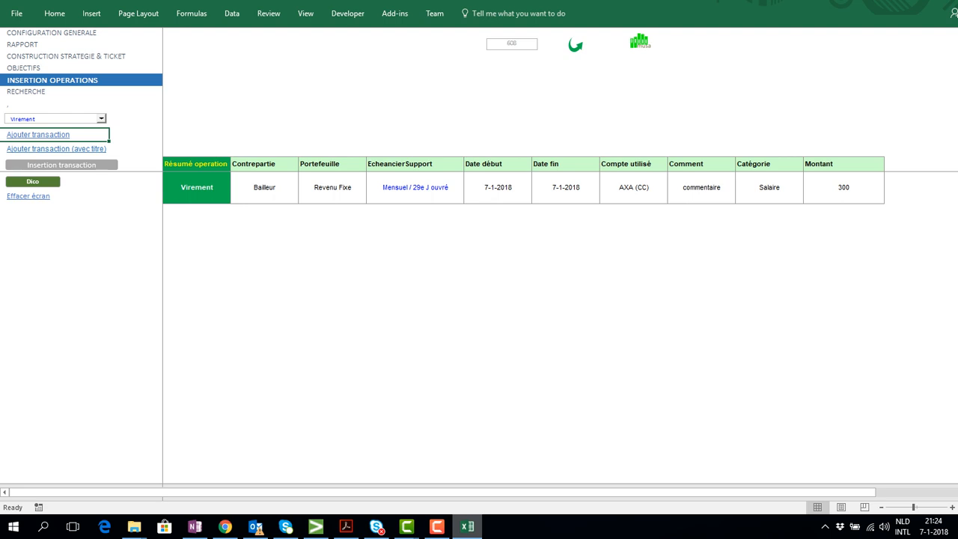
# Step: In CONFIGURATION GENERALE, set the transaction insertion layout to Vertical
pyautogui.click(75, 34)
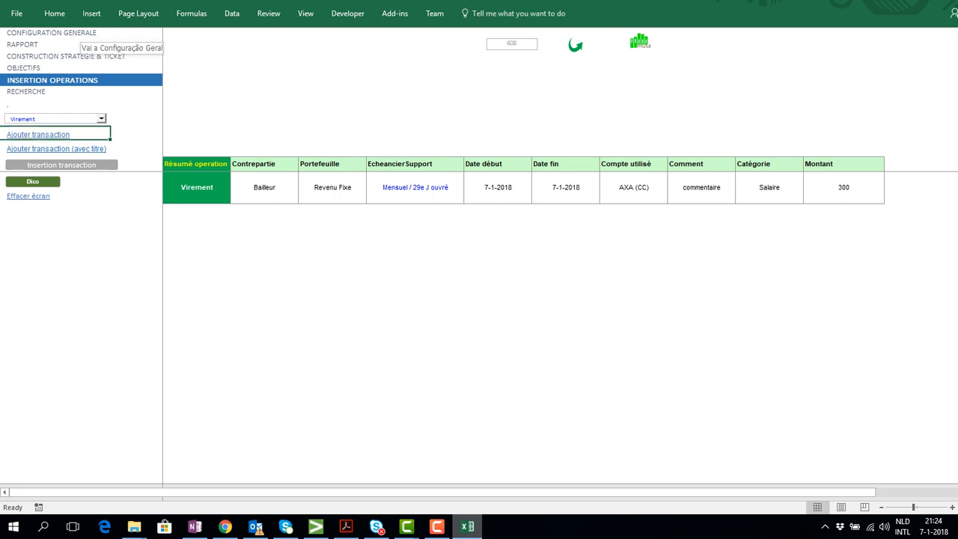
pyautogui.click(642, 398)
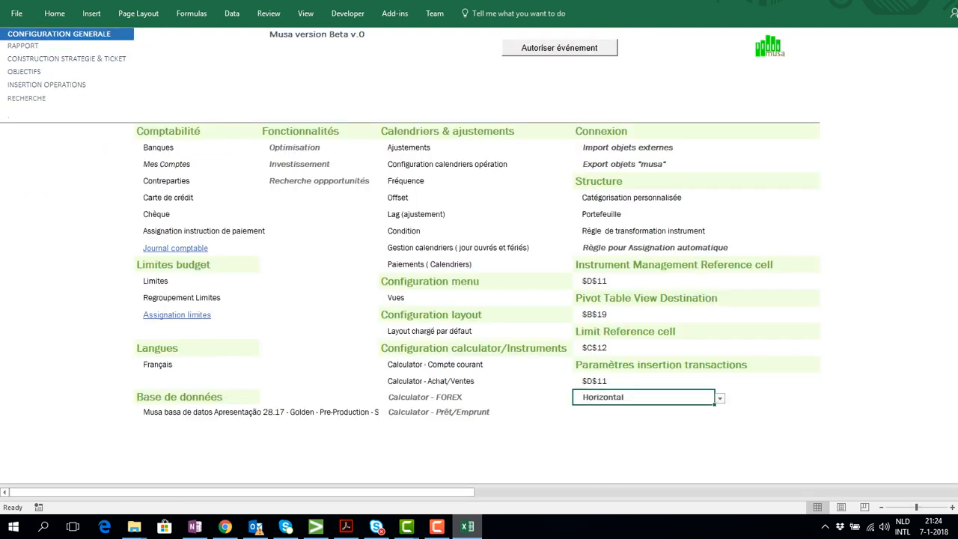
pyautogui.hotkey('alt', 'Down')
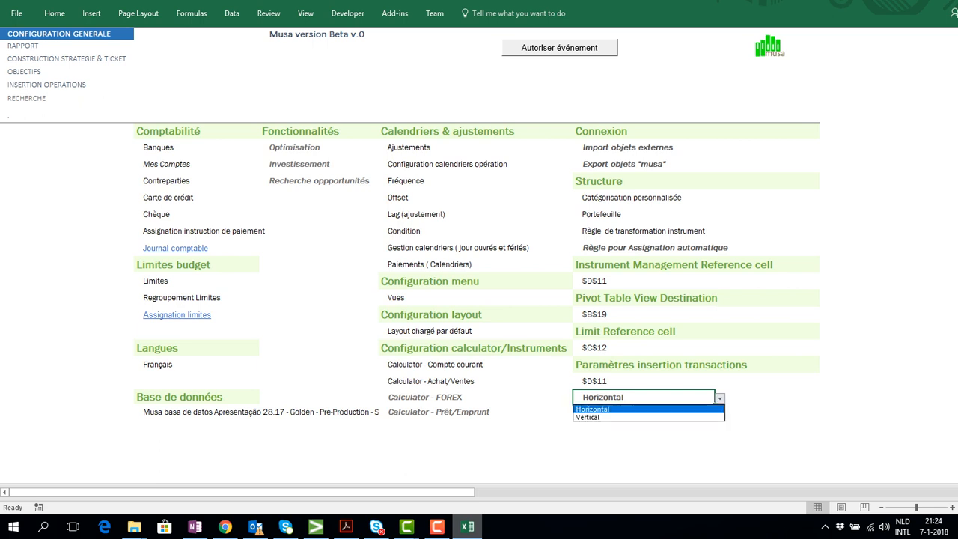
pyautogui.press('Down')
pyautogui.press('Return')
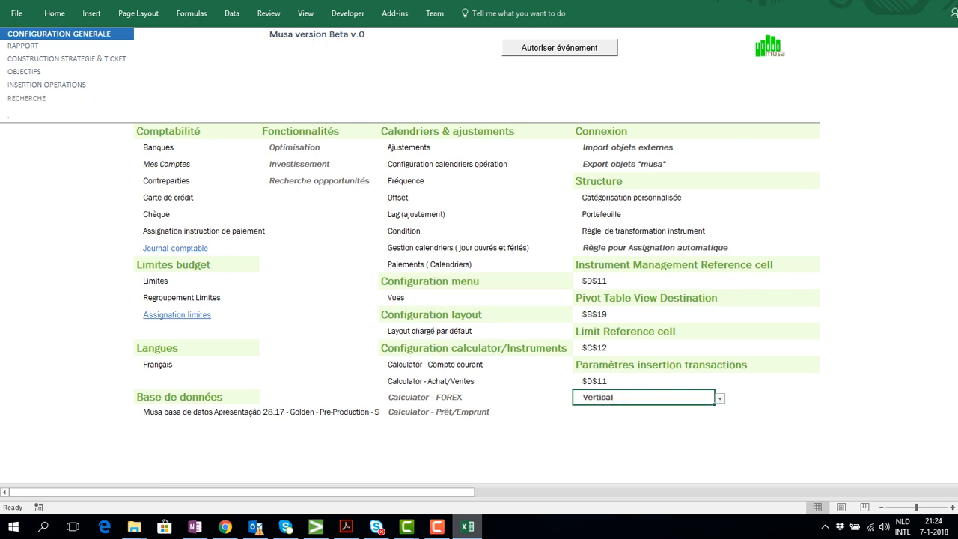
# Step: Return to INSERTION OPERATIONS and clear the horizontally laid out Virement transaction
pyautogui.click(46, 85)
pyautogui.click(29, 196)
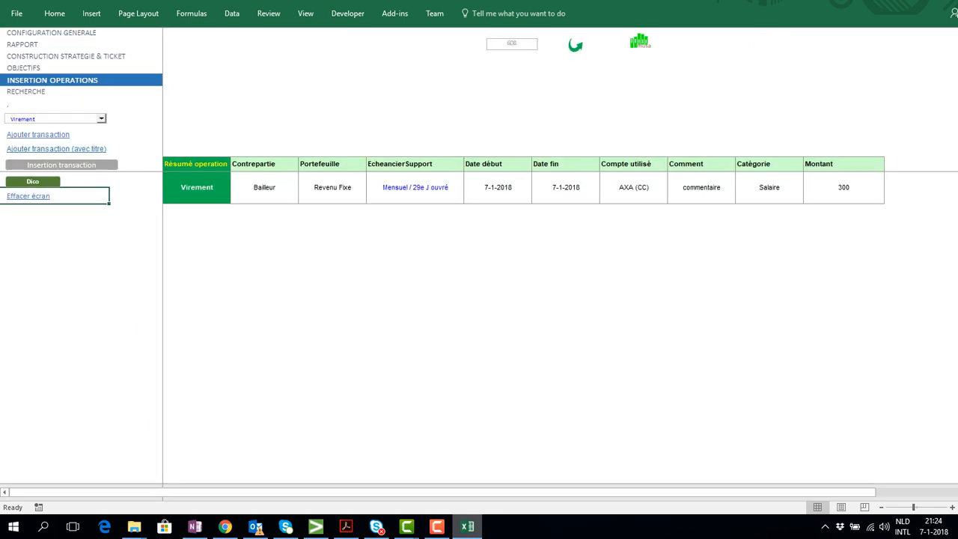
pyautogui.press('Return')
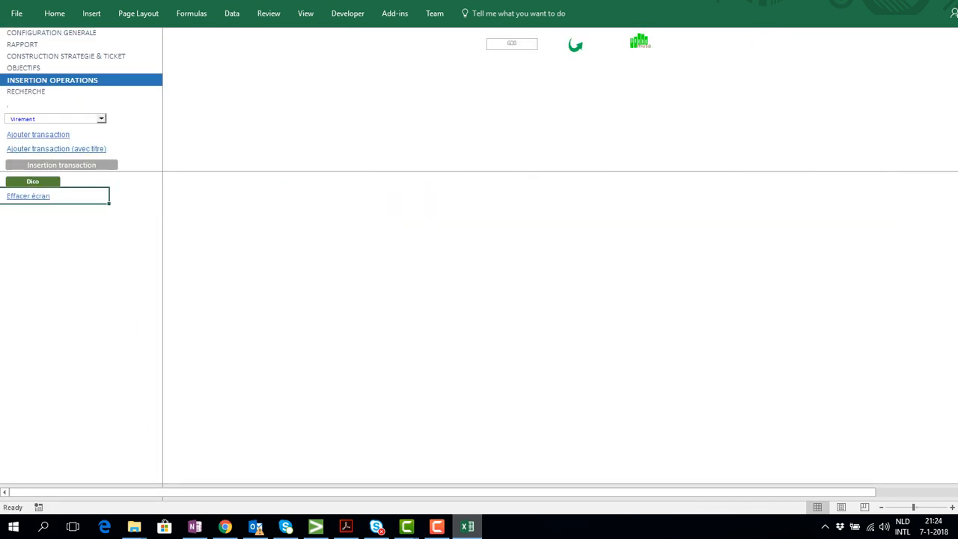
# Step: Add three Virement transactions side by side in the vertical layout and clear them from the sheet
pyautogui.click(38, 135)
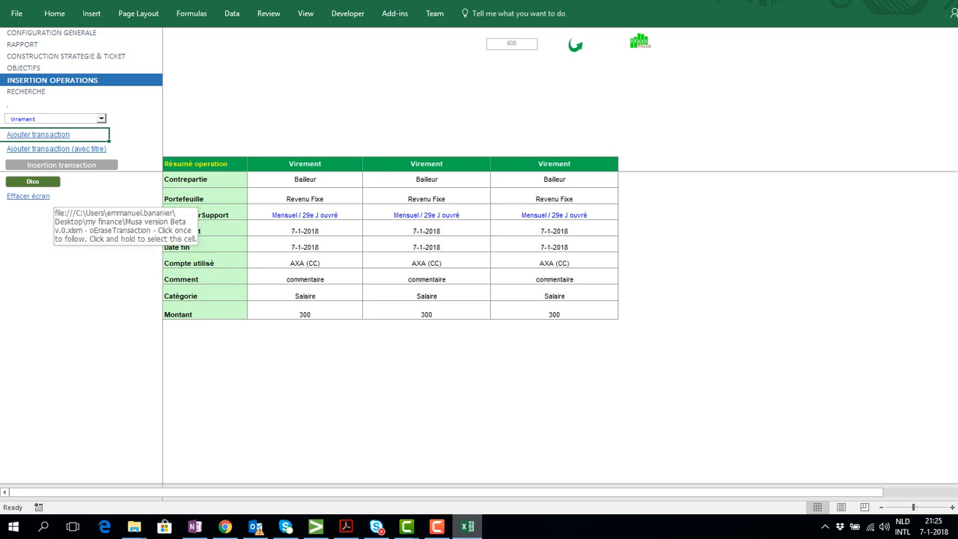
pyautogui.click(28, 196)
pyautogui.click(471, 296)
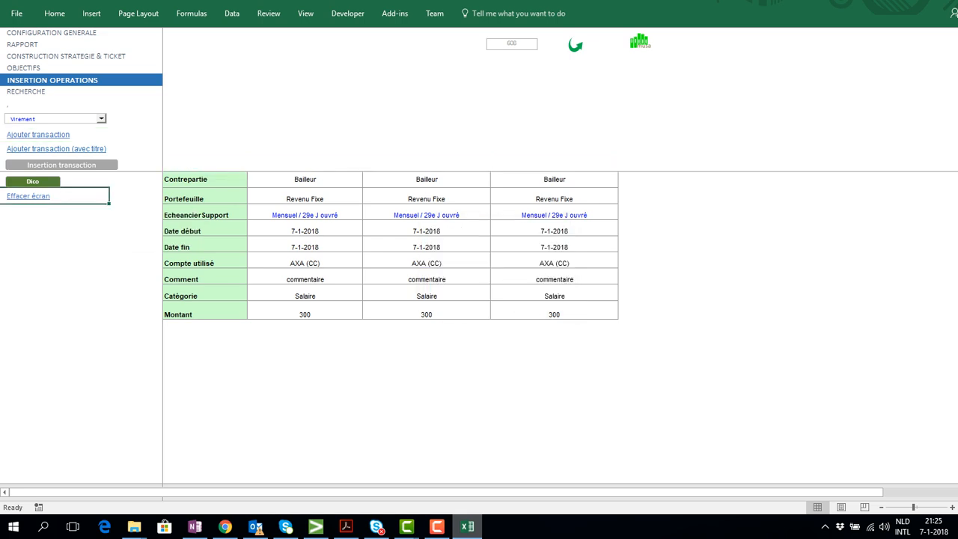
# Step: Set the transaction insertion layout back to Horizontal in CONFIGURATION GENERALE
pyautogui.click(52, 33)
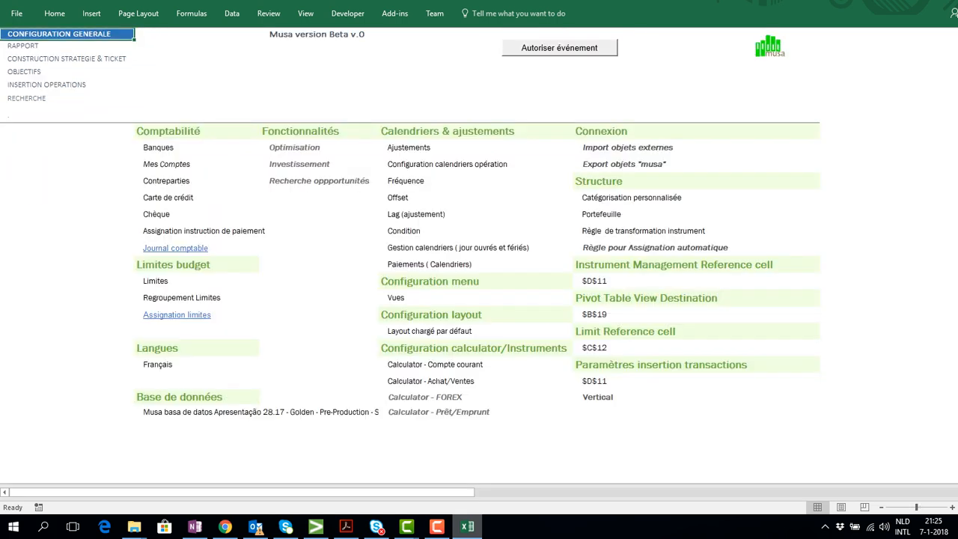
pyautogui.click(643, 397)
pyautogui.click(719, 398)
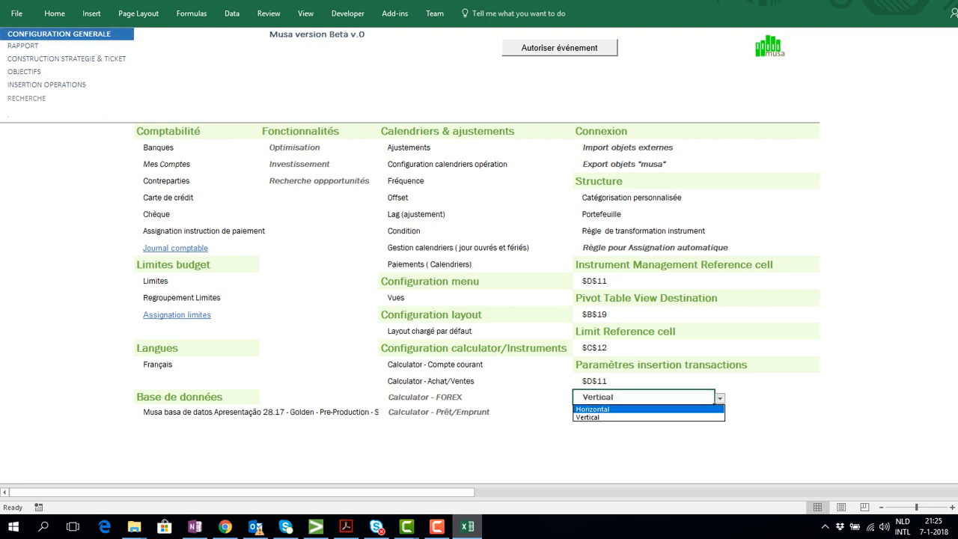
pyautogui.click(643, 407)
# Step: Add one Virement transaction in the horizontal layout in INSERTION OPERATIONS and clear it from the sheet
pyautogui.click(46, 85)
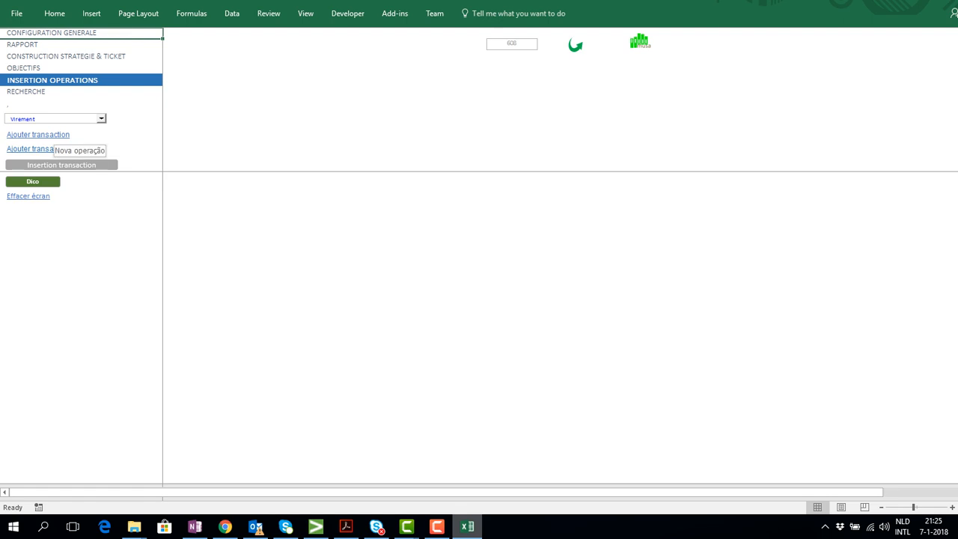
pyautogui.click(52, 136)
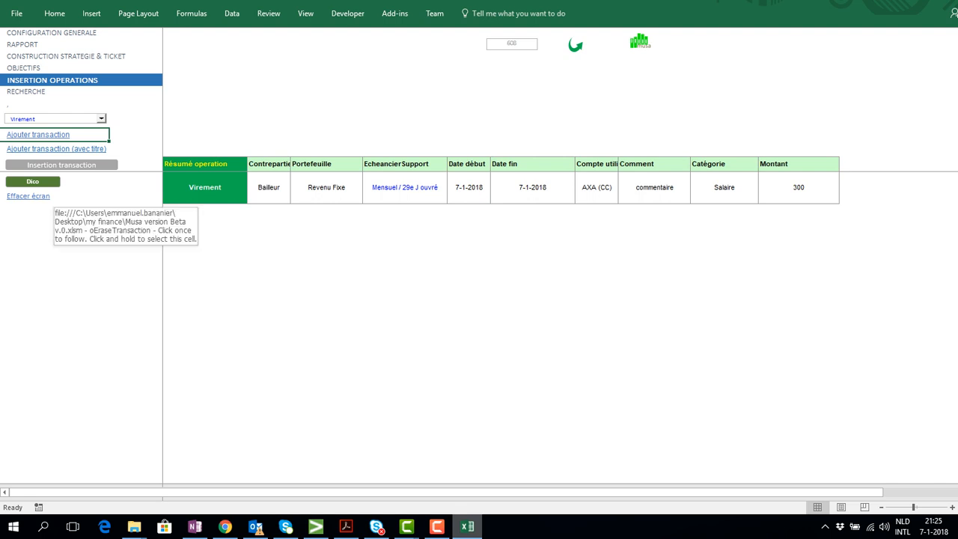
pyautogui.click(29, 196)
pyautogui.press('Return')
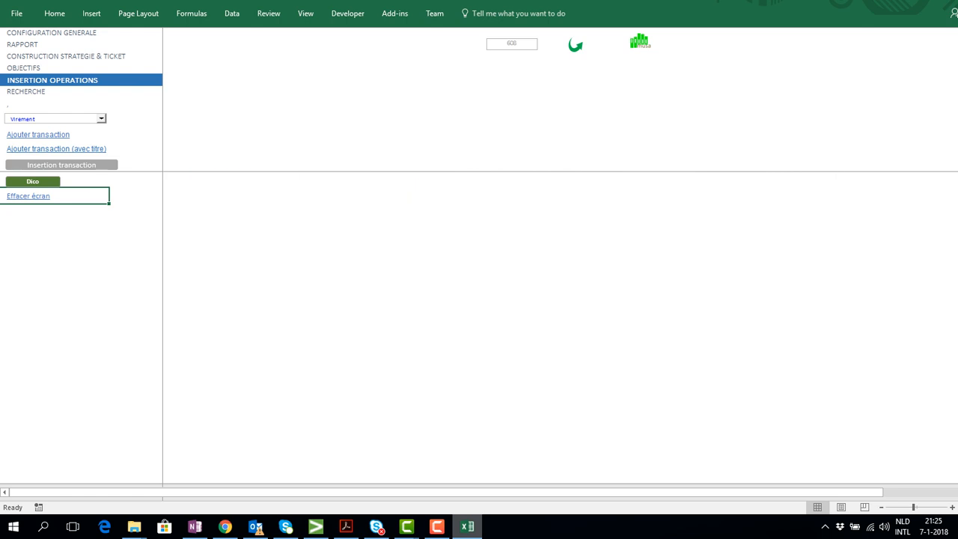
# Step: Choose the Achat Carte Visa (SG)#1 template for transaction insertion
pyautogui.click(101, 119)
pyautogui.moveTo(101, 163); pyautogui.dragTo(101, 140)
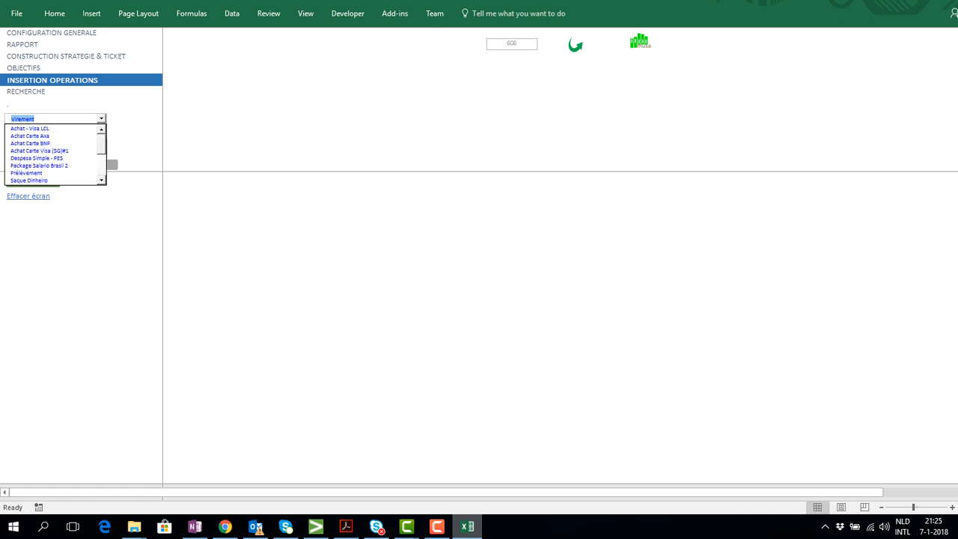
pyautogui.click(39, 151)
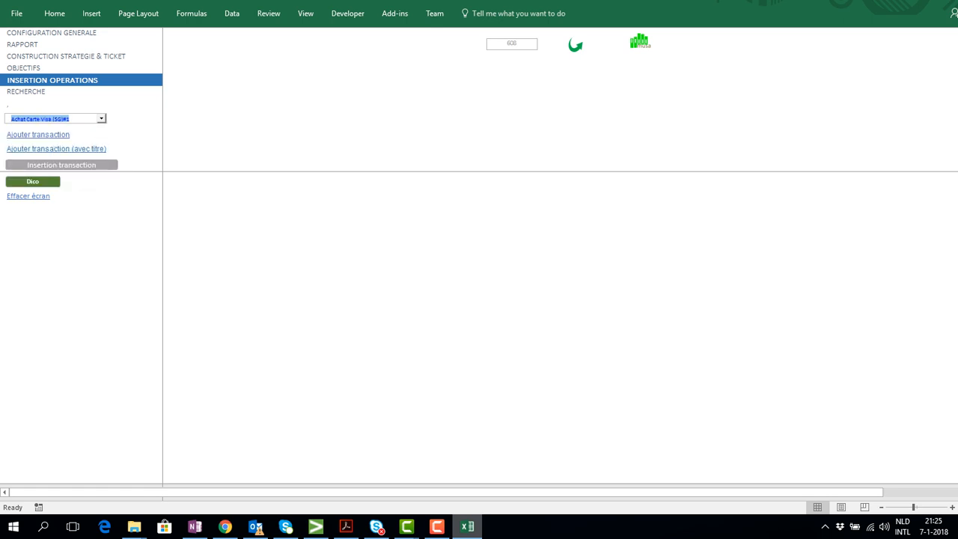
# Step: Add one Achat Carte Visa (SG)#1 transaction to the sheet and set its Contrepartie to Intermarché - plus
pyautogui.click(51, 135)
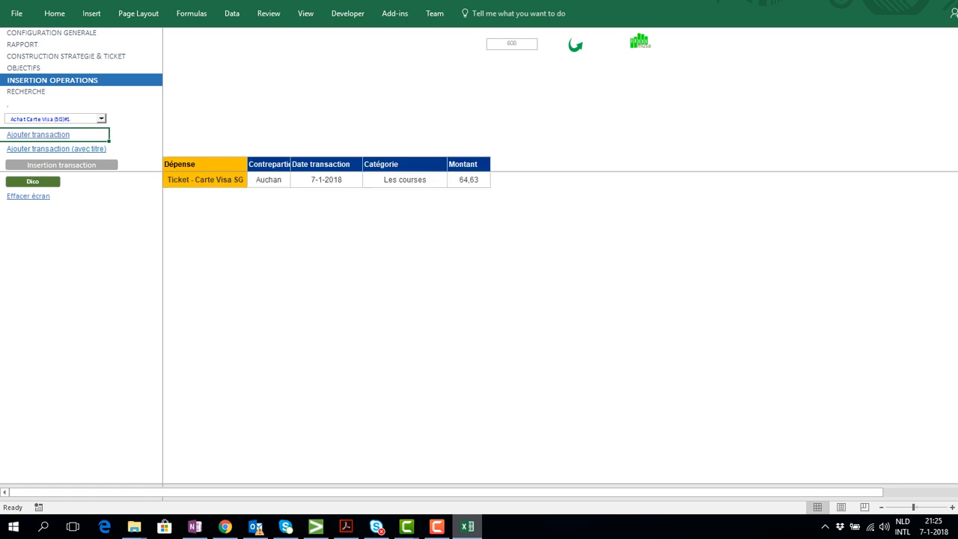
pyautogui.doubleClick(269, 179)
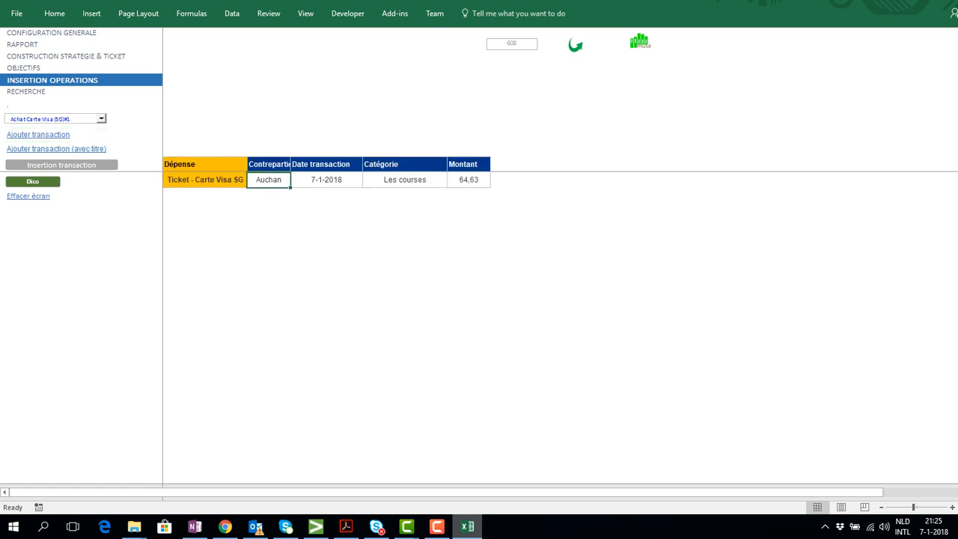
pyautogui.doubleClick(434, 242)
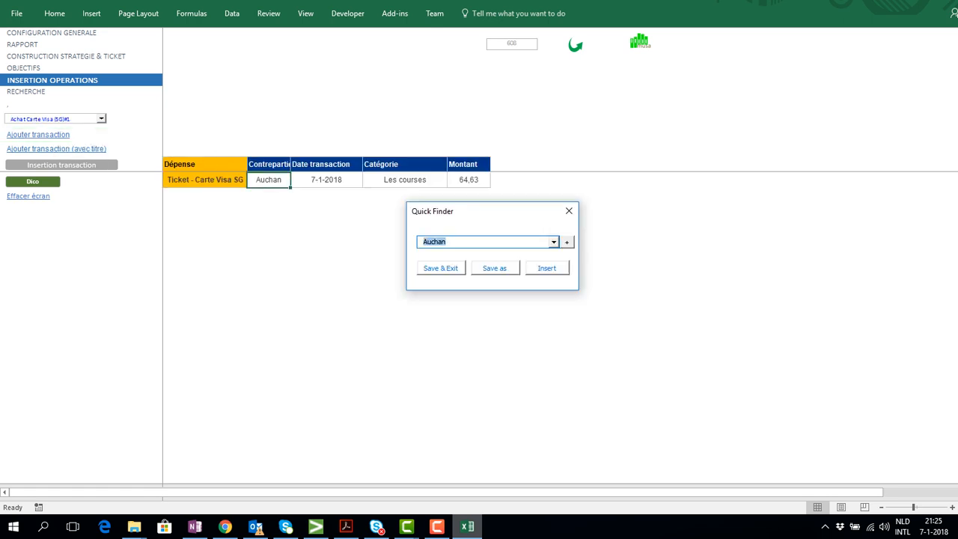
pyautogui.write('Inter')
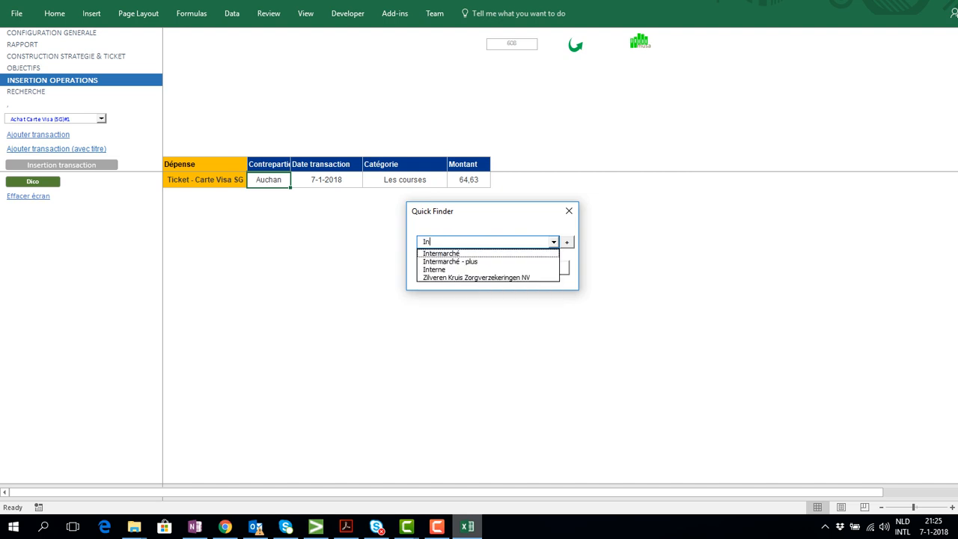
pyautogui.press('Down')
pyautogui.press('Down')
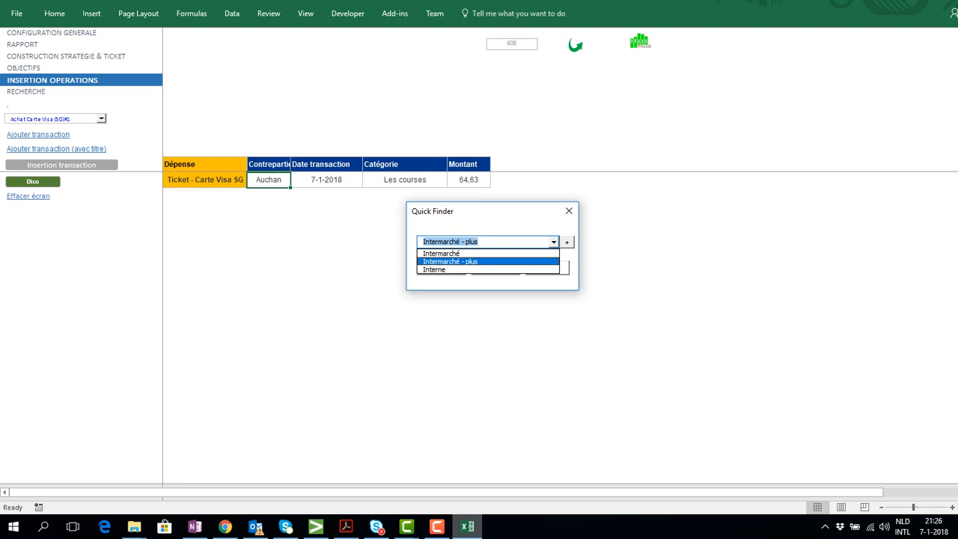
pyautogui.press('Up')
pyautogui.press('Down')
pyautogui.press('Down')
pyautogui.press('Up')
pyautogui.press('Up')
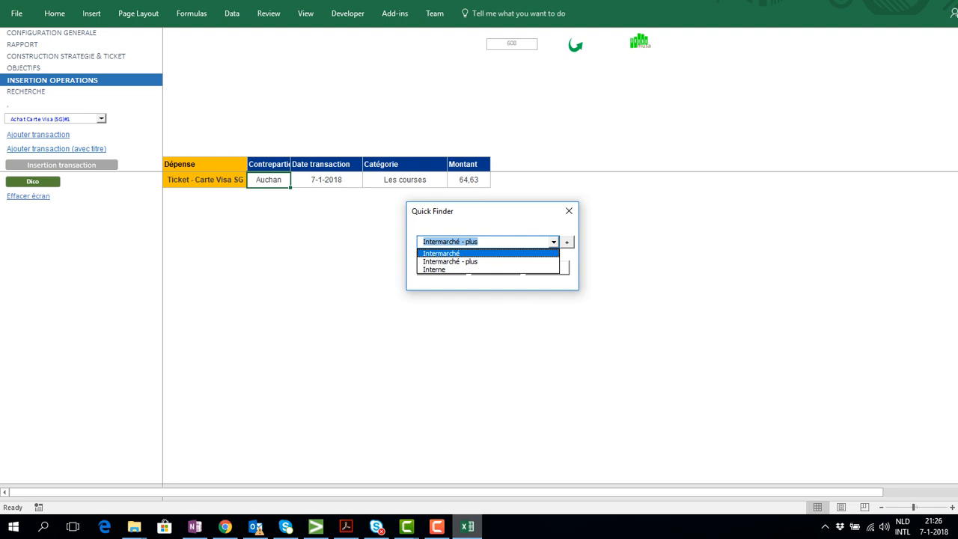
pyautogui.press('Escape')
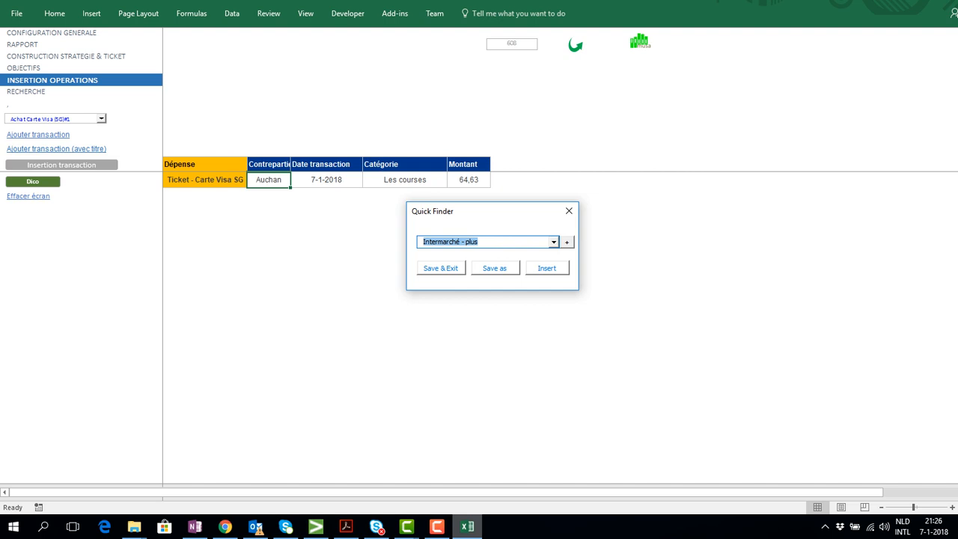
pyautogui.press('Return')
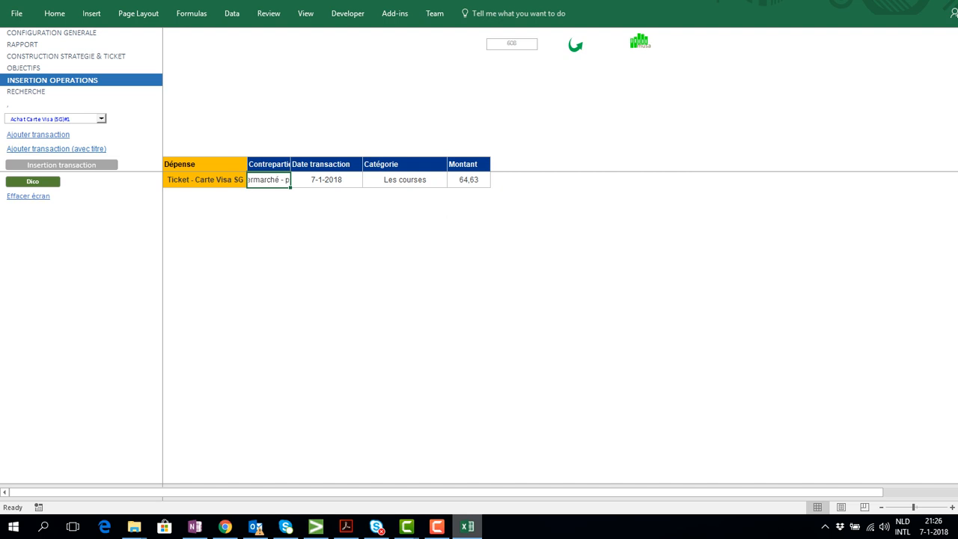
# Step: Show the sheet headings, widen the Contrepartie column to fit its full text, and hide the headings again
pyautogui.click(268, 148)
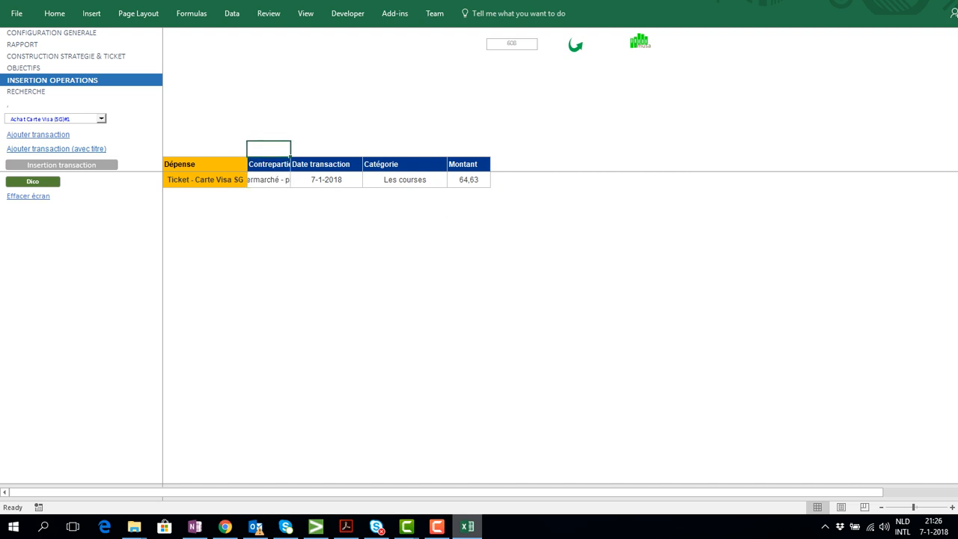
pyautogui.click(306, 13)
pyautogui.click(182, 57)
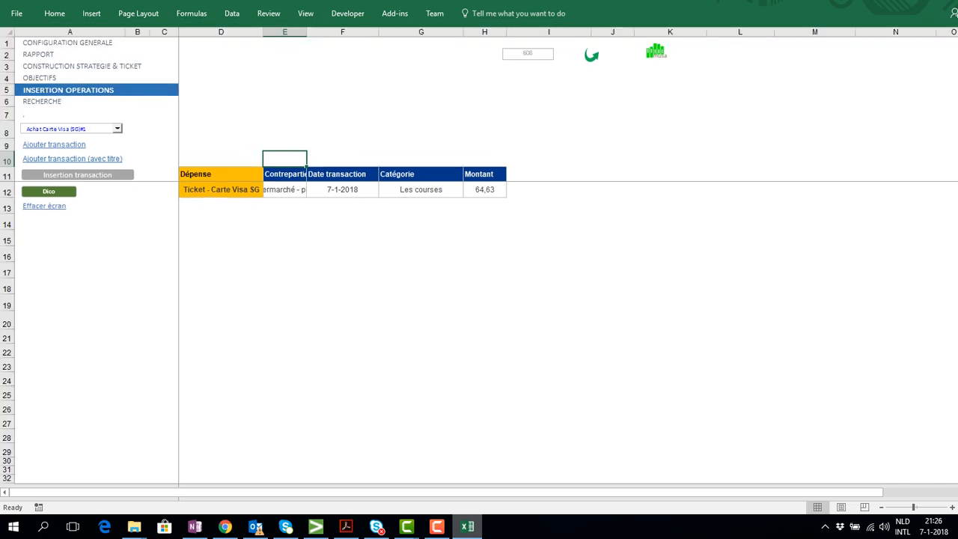
pyautogui.moveTo(306, 32); pyautogui.dragTo(350, 32)
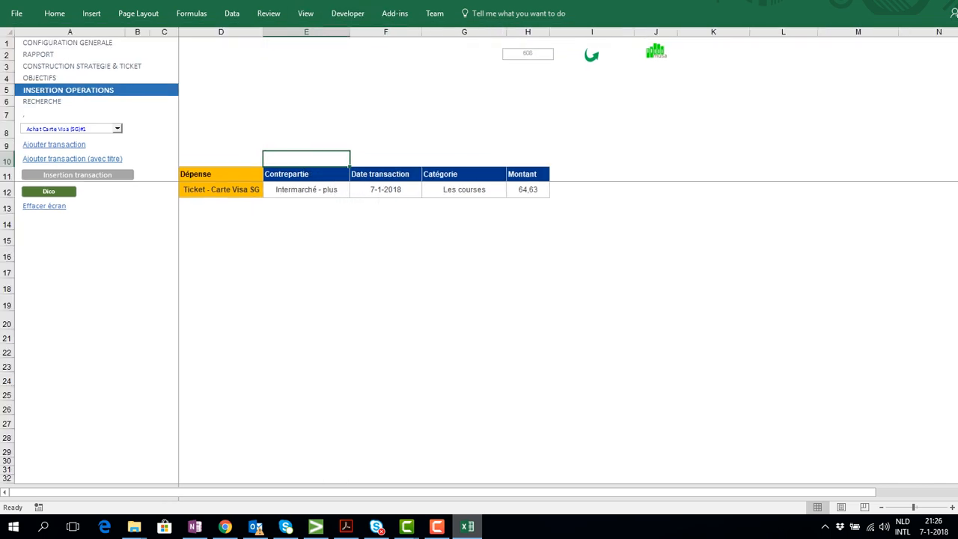
pyautogui.press('alt')
pyautogui.press('w')
pyautogui.press('v')
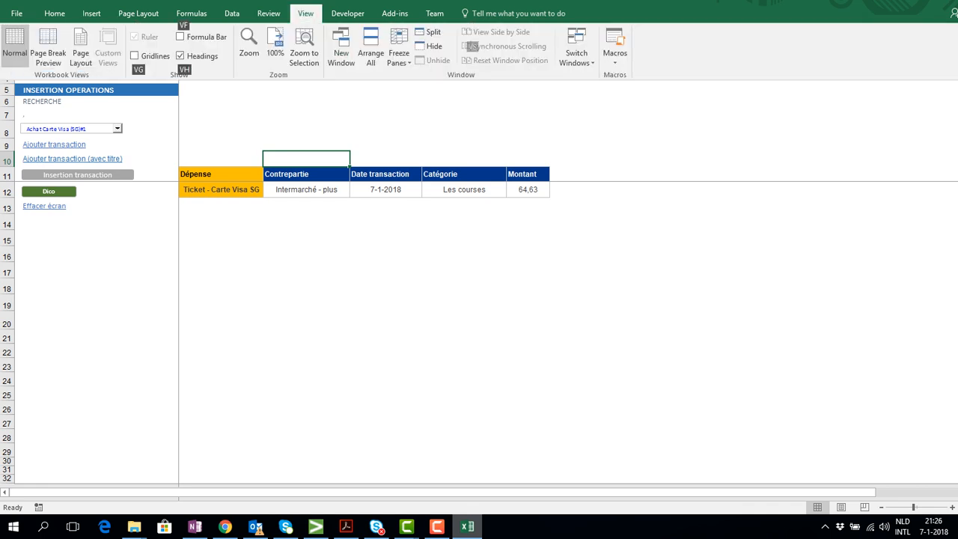
pyautogui.press('h')
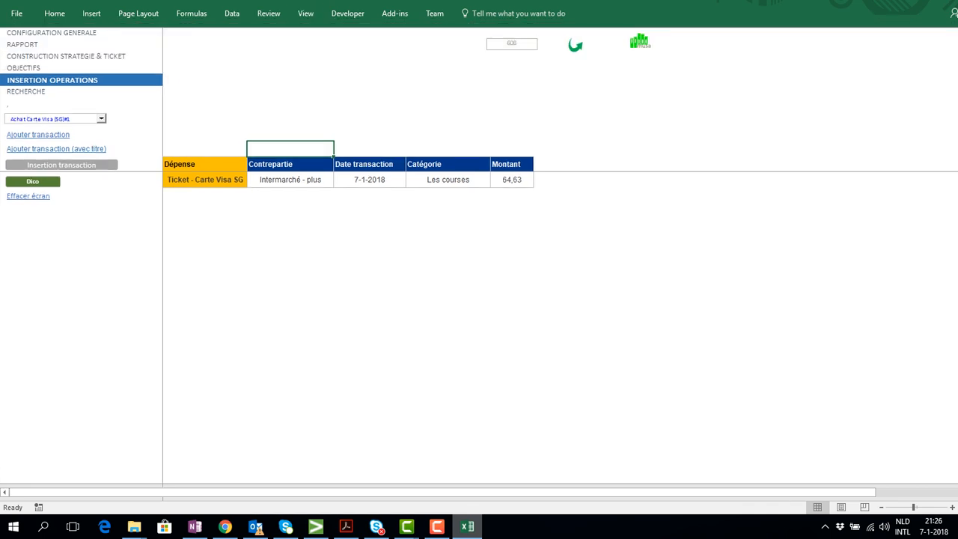
# Step: Change the transaction's Catégorie to Alimentation using the Quick Finder
pyautogui.click(449, 181)
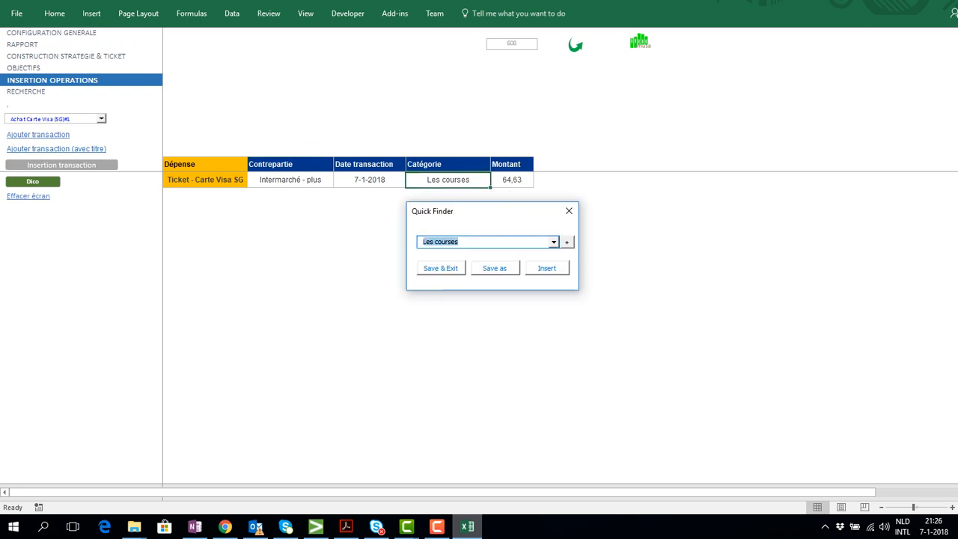
pyautogui.press('BackSpace')
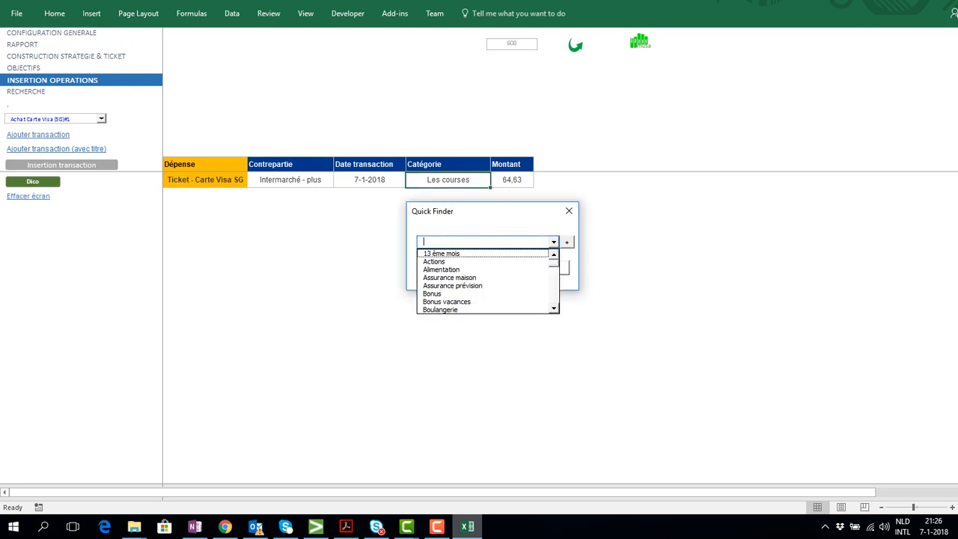
pyautogui.press('Down')
pyautogui.press('Down')
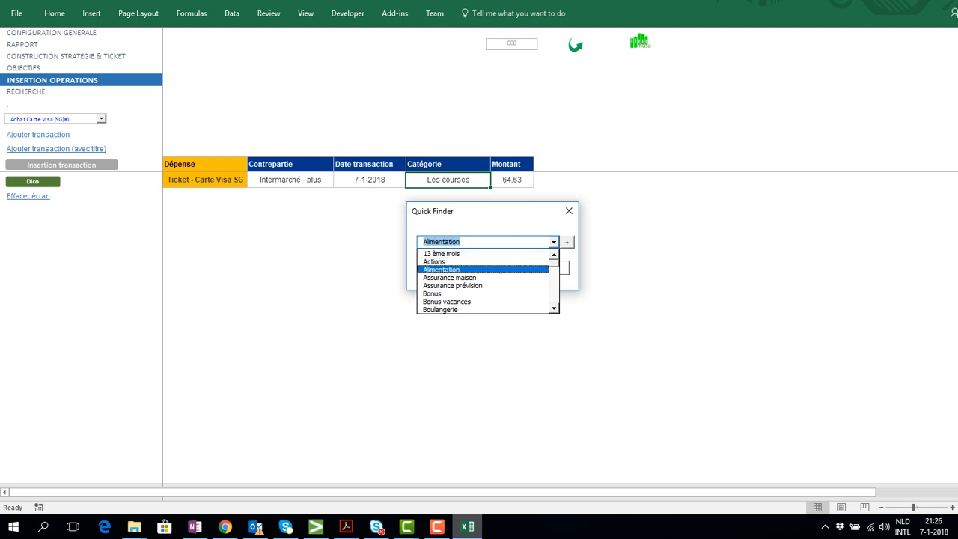
pyautogui.press('Return')
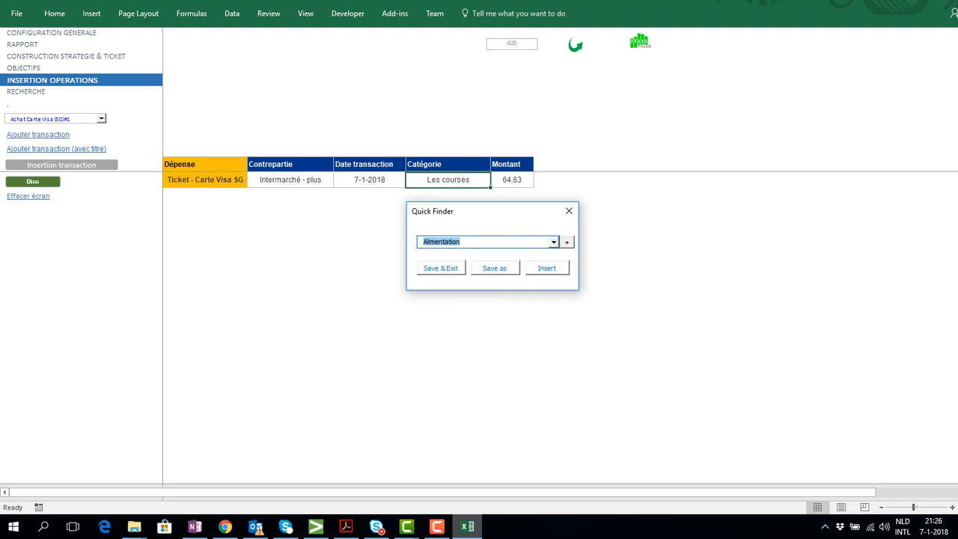
pyautogui.press('Return')
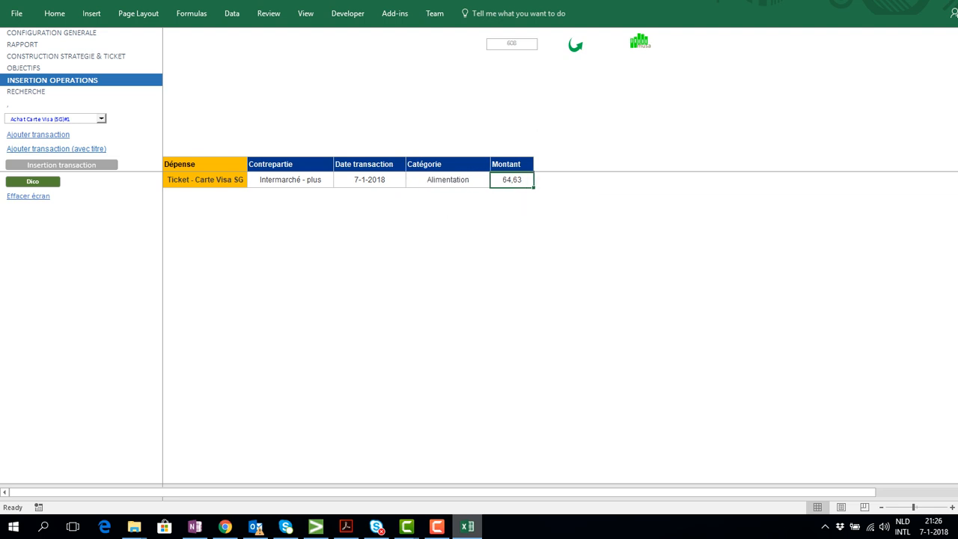
# Step: Set the transaction's Montant to 156,27
pyautogui.write('156')
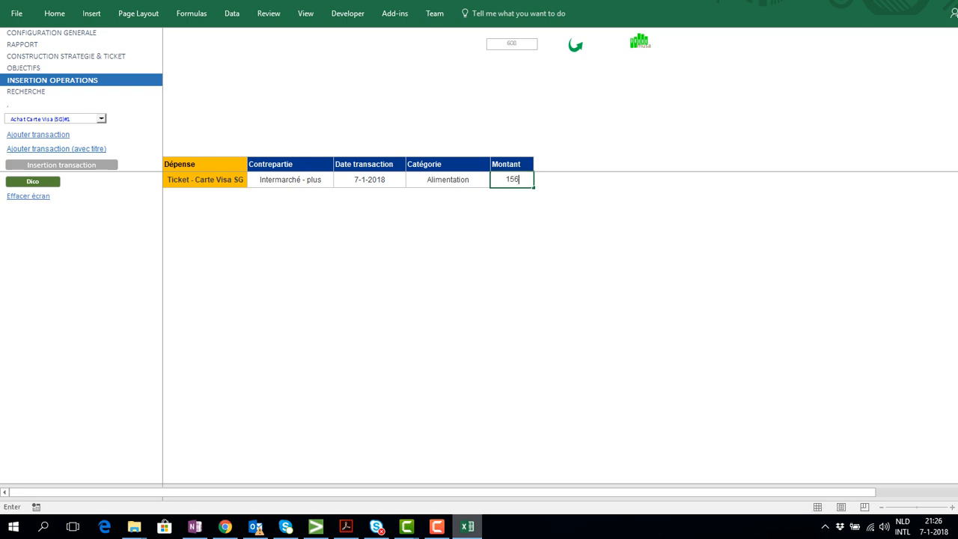
pyautogui.write('.27')
pyautogui.press('Return')
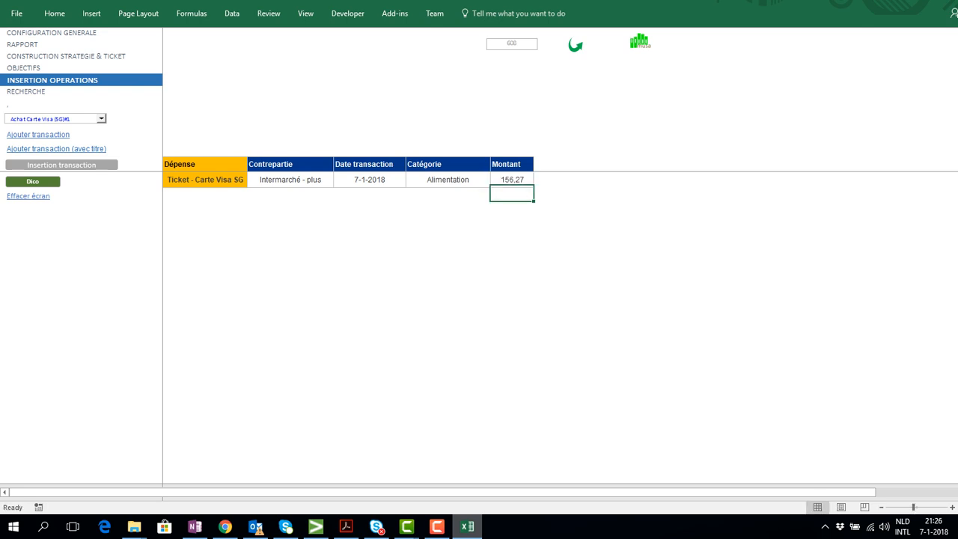
# Step: Set the Date transaction to 09/01/2018 and insert the transaction into the records
pyautogui.click(370, 181)
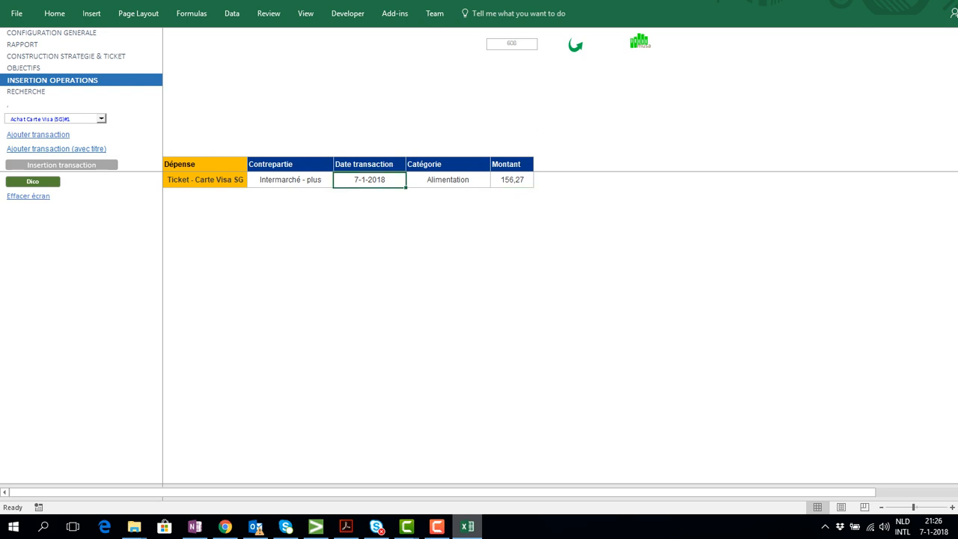
pyautogui.write('09')
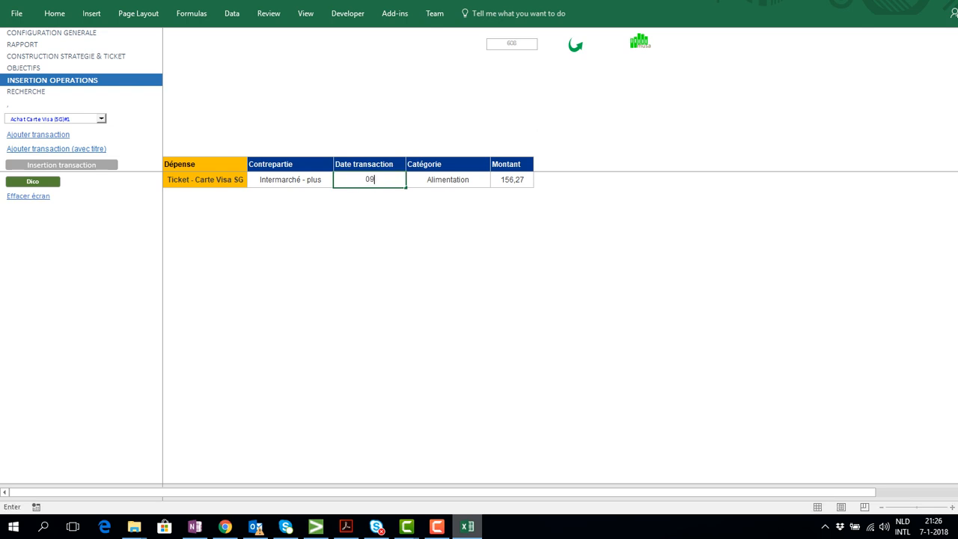
pyautogui.write('/01/2018')
pyautogui.press('Return')
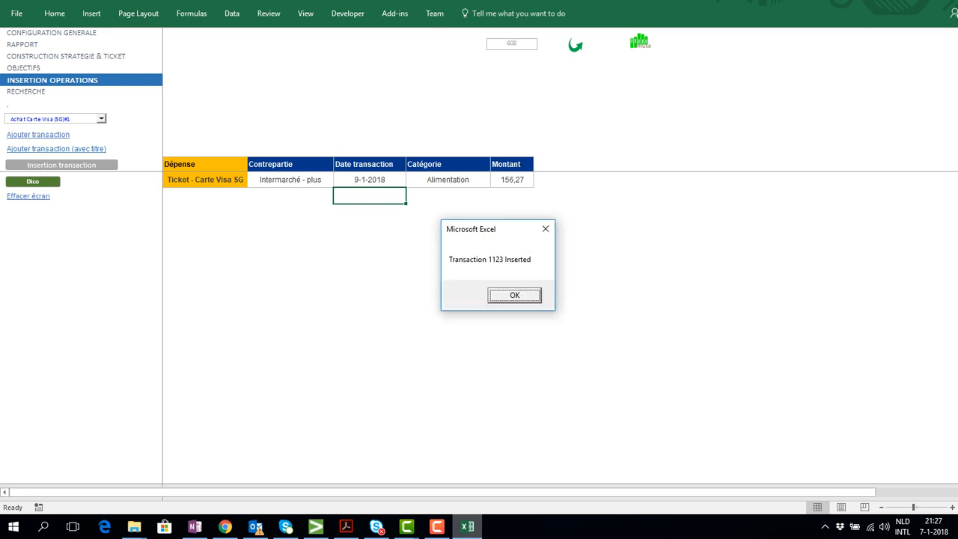
pyautogui.press('Return')
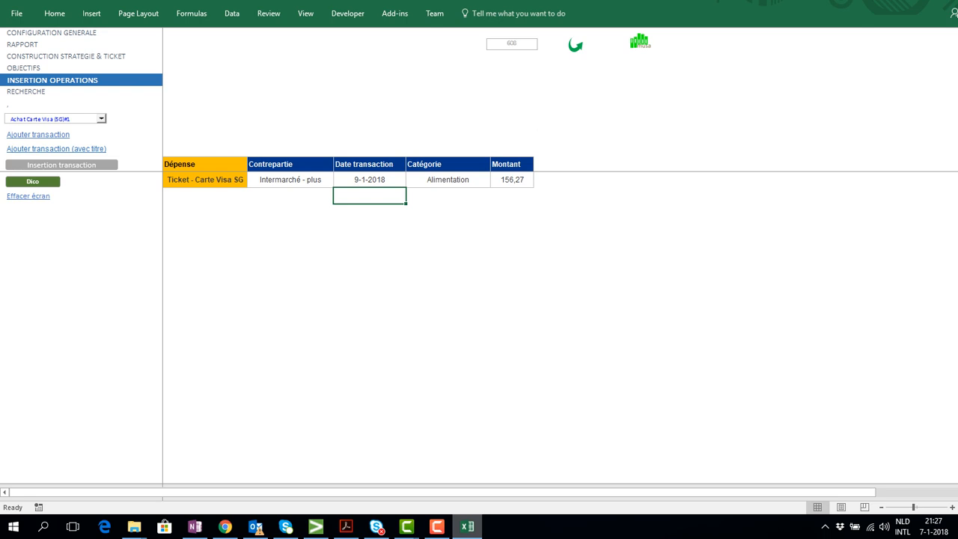
# Step: Refresh the Demo video 06 report in RAPPORT with the inserted transaction
pyautogui.click(22, 45)
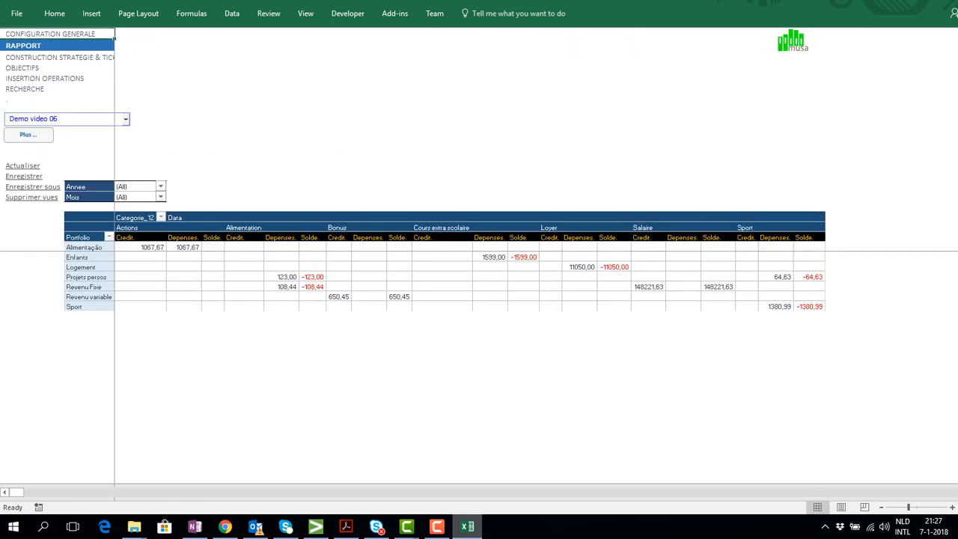
pyautogui.click(26, 165)
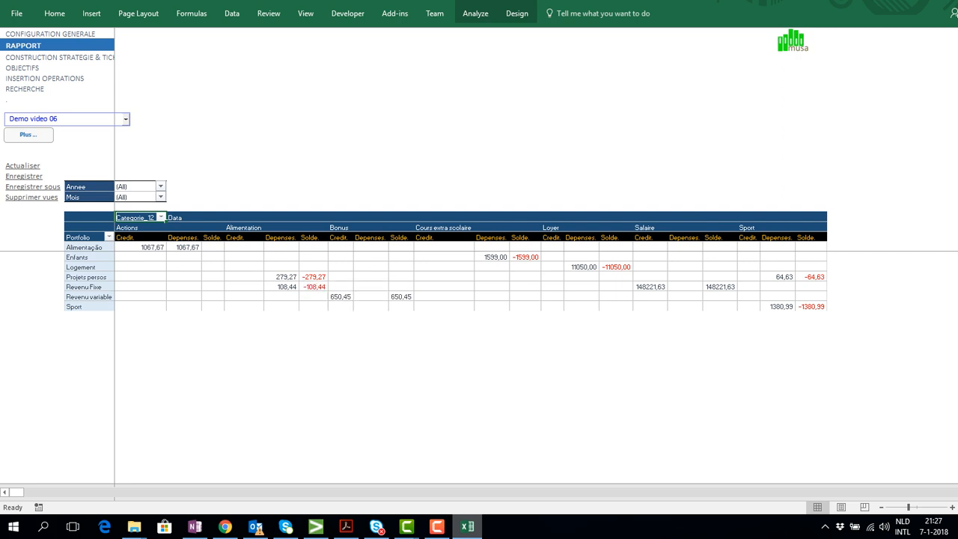
# Step: Switch the report to Vue comptes bancaires and select the 9-1-2018 row across all bank accounts
pyautogui.click(125, 118)
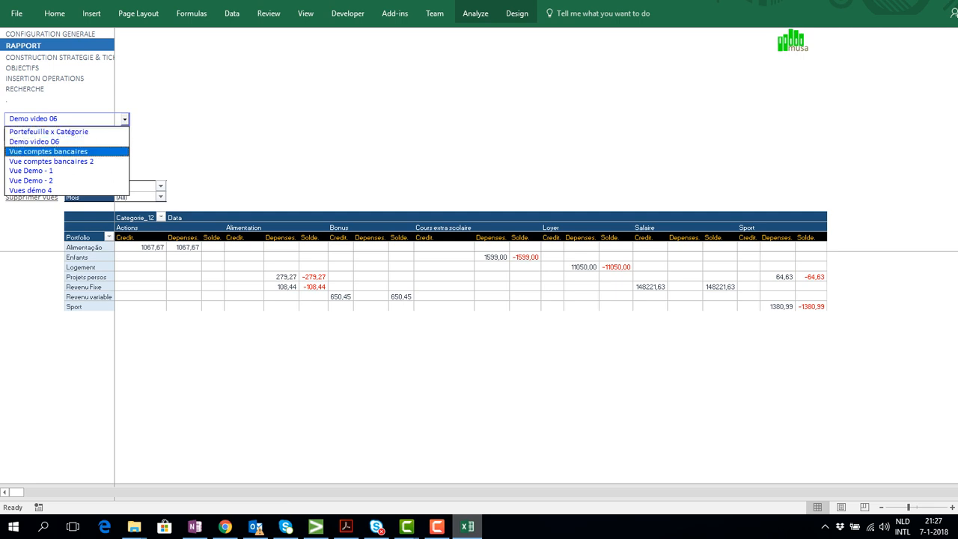
pyautogui.click(48, 151)
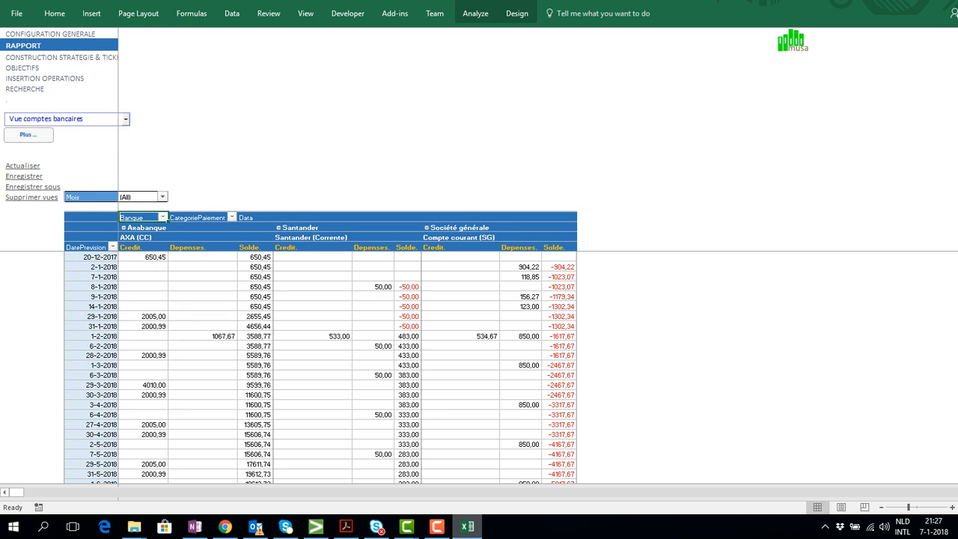
pyautogui.click(103, 297)
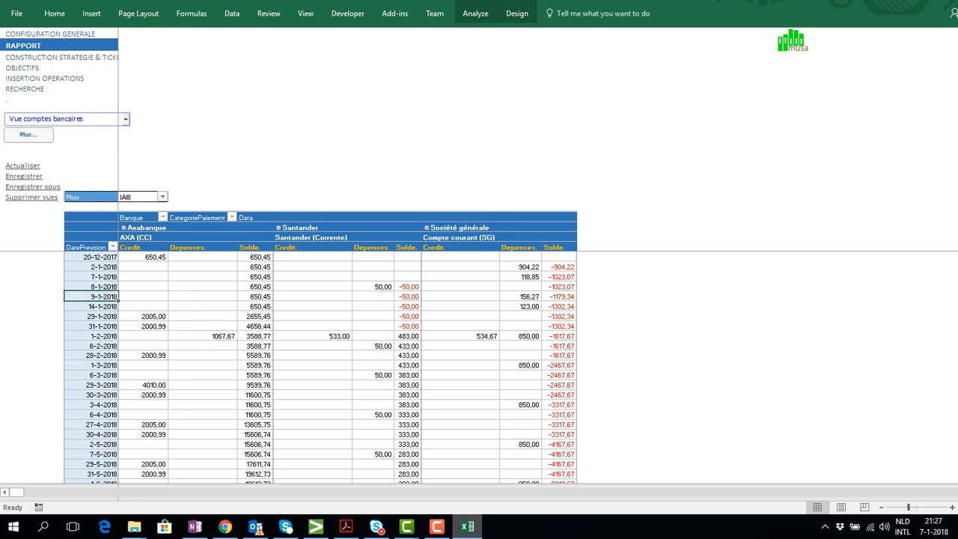
pyautogui.moveTo(103, 296); pyautogui.dragTo(559, 296)
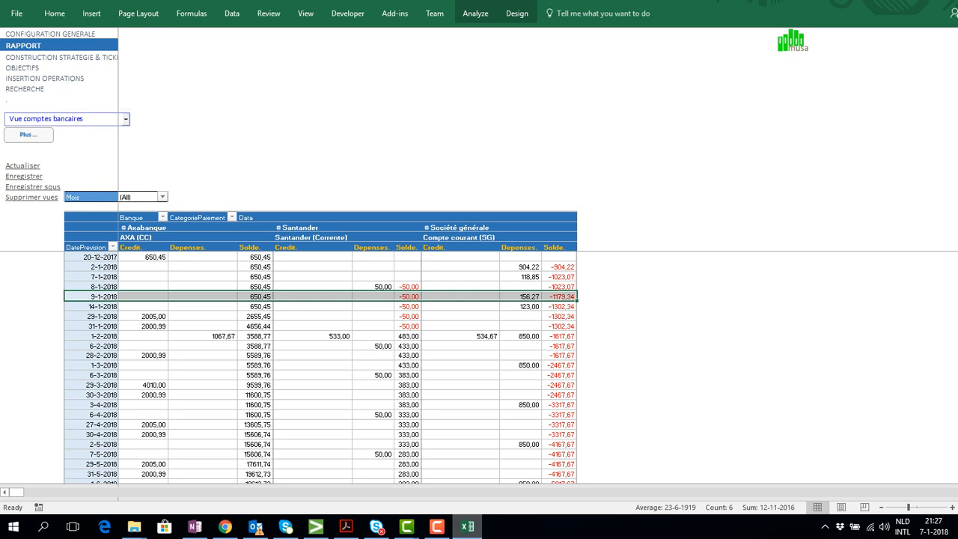
# Step: View the transaction search table in RECHERCHE and go to CONSTRUCTION STRATEGIE & TICKET
pyautogui.click(23, 88)
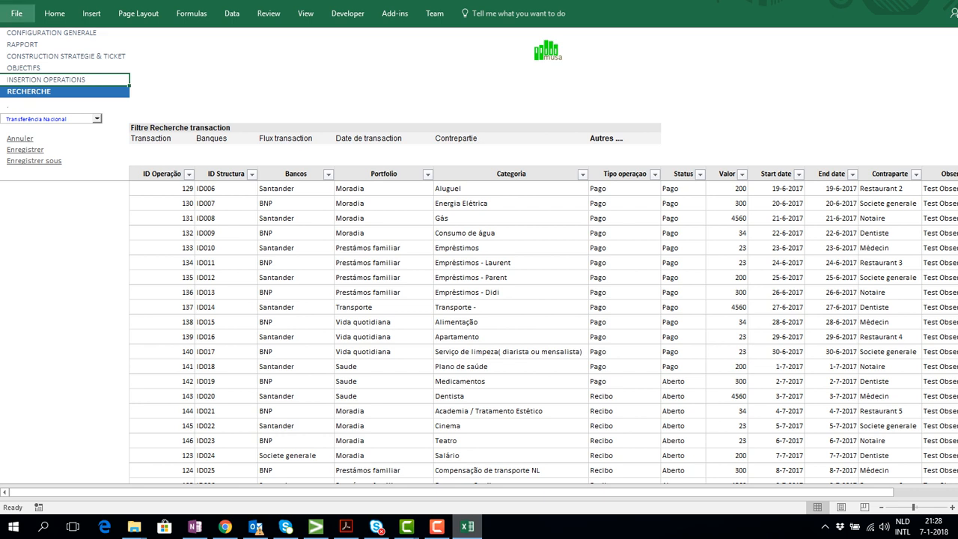
pyautogui.click(66, 56)
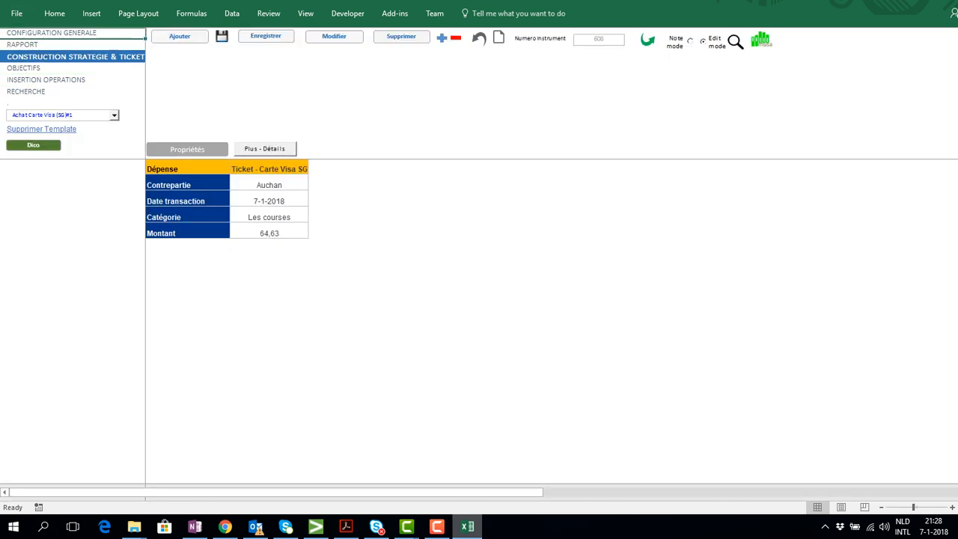